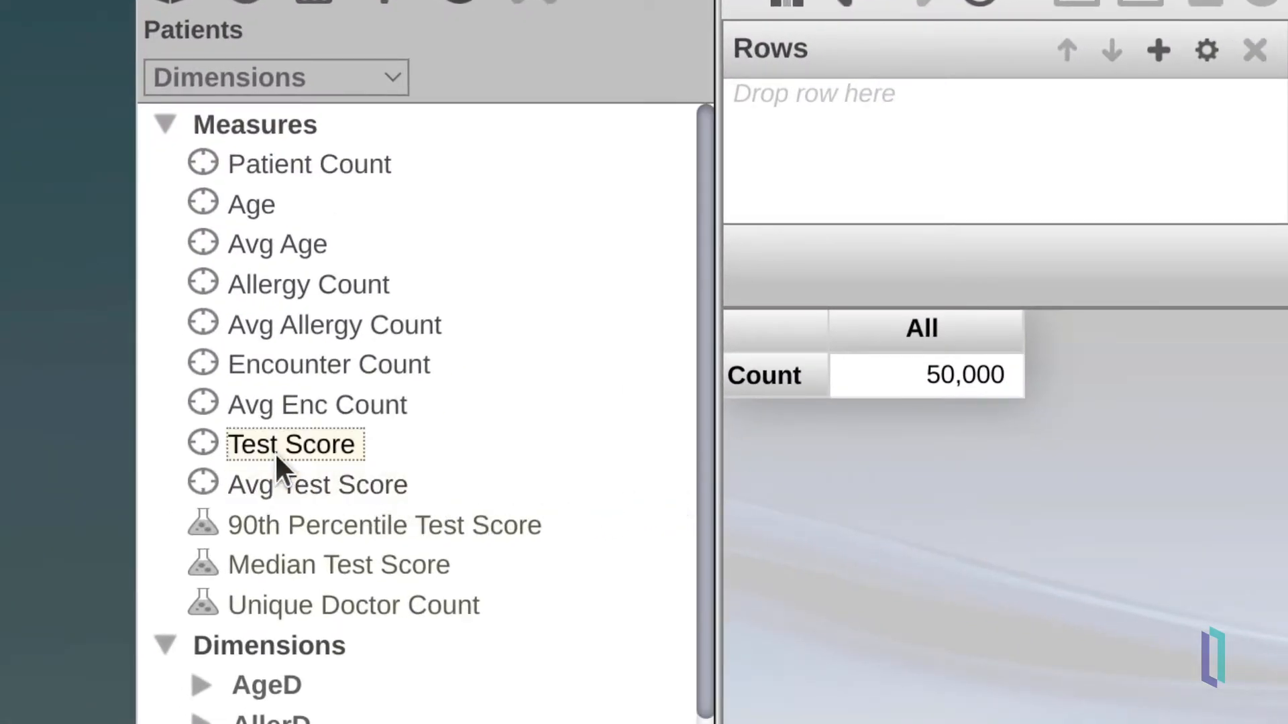
Step: Examine the Patients cube's measures, such as Avg Test Score and 90th Percentile Test Score, and the City level of the HomeD dimension
{"action": "left_click", "coordinate": [275, 475]}
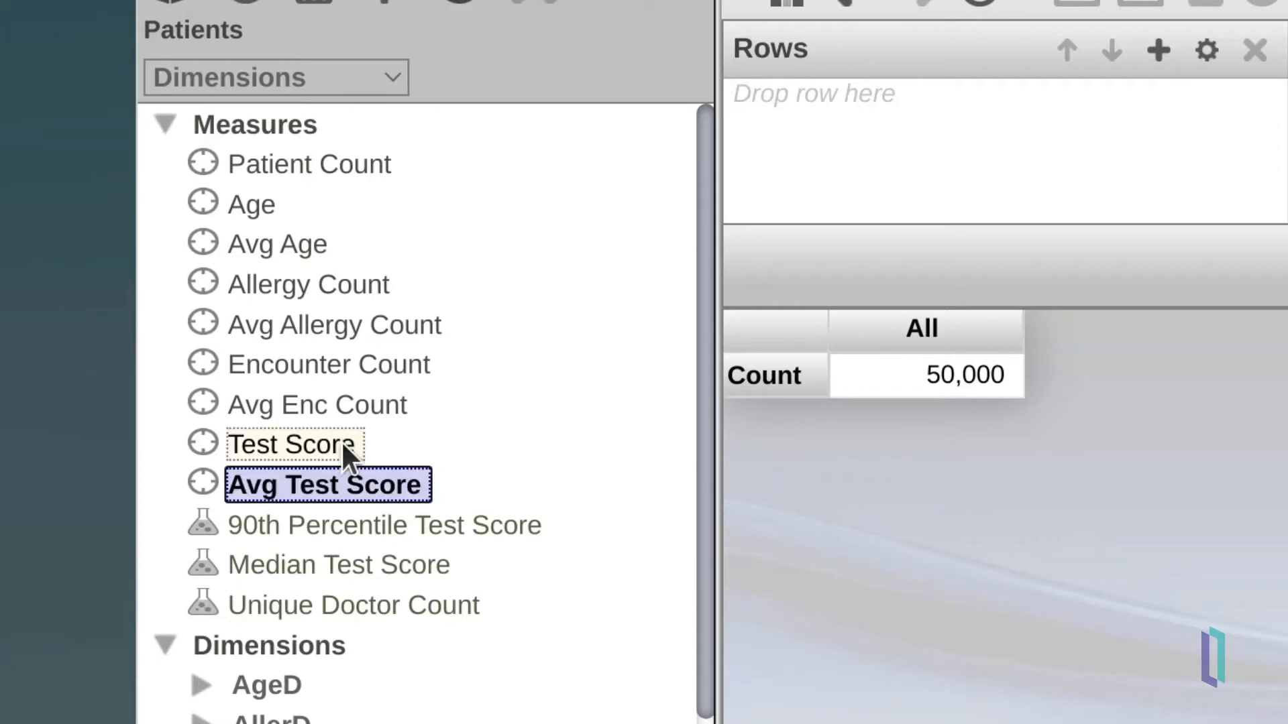
{"action": "left_click", "coordinate": [400, 524]}
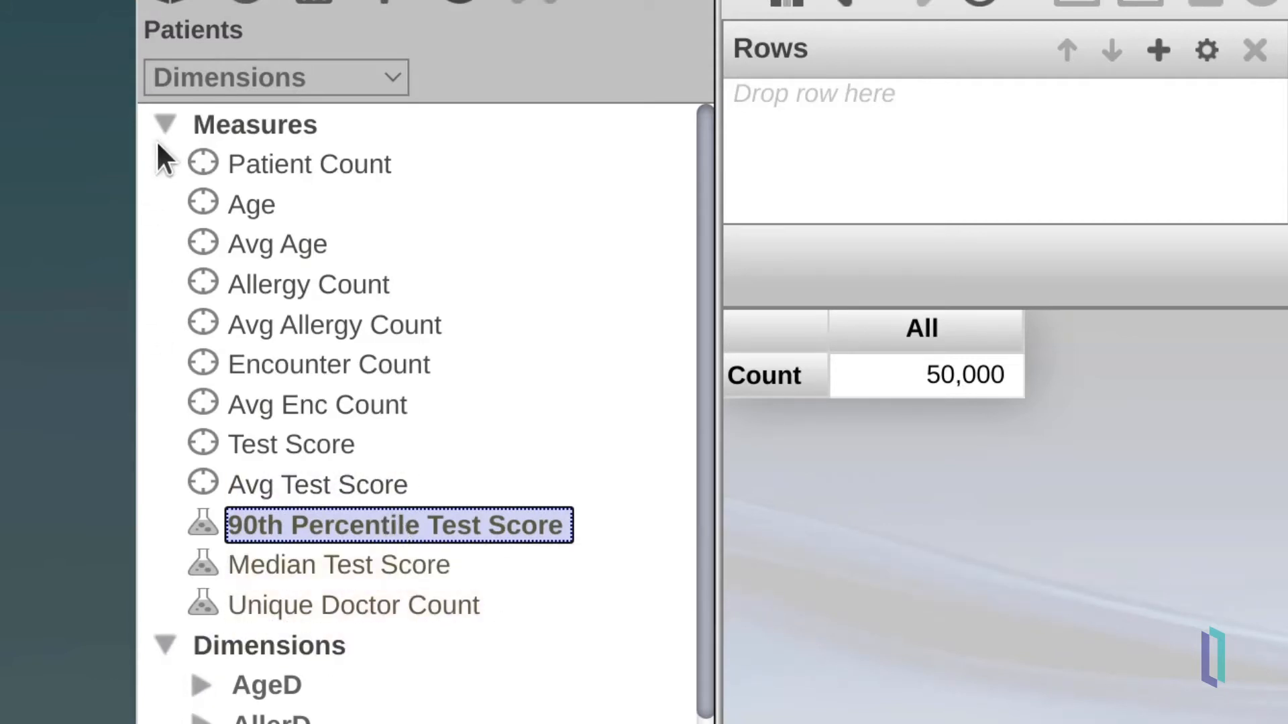
{"action": "left_click", "coordinate": [163, 123]}
{"action": "left_click", "coordinate": [199, 644]}
{"action": "left_click", "coordinate": [242, 720]}
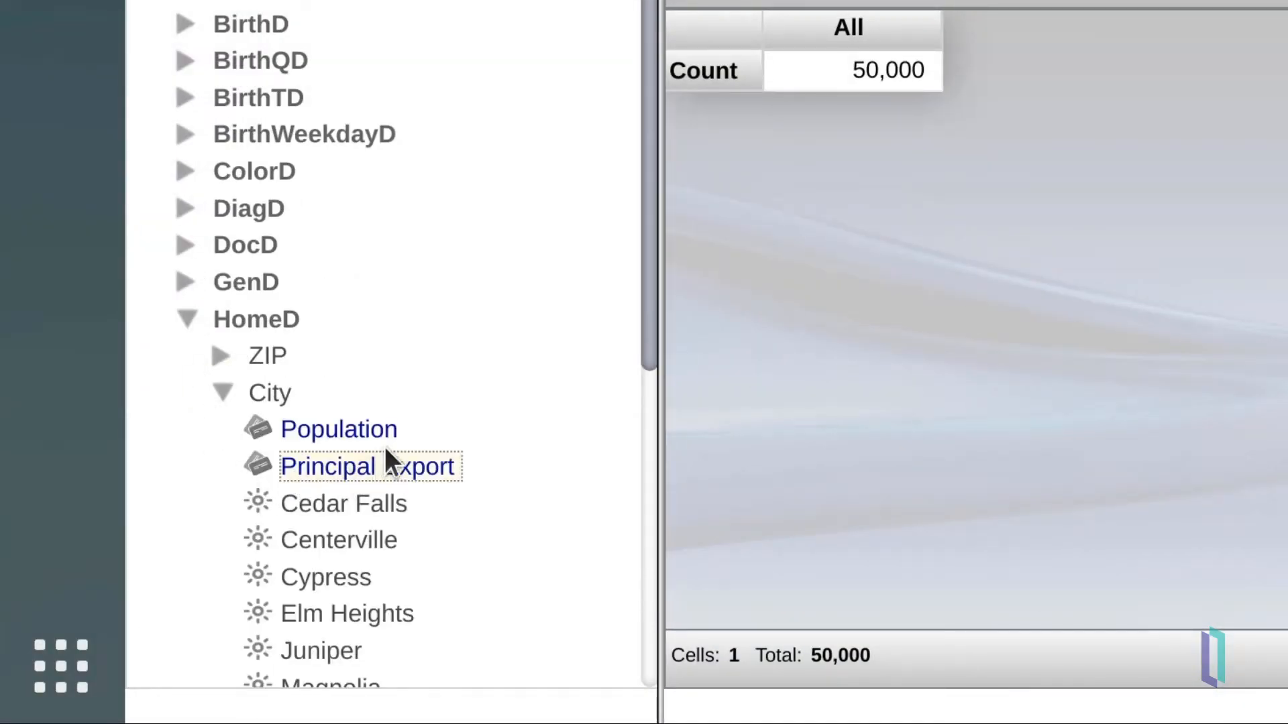
{"action": "left_click", "coordinate": [221, 393]}
{"action": "left_click", "coordinate": [187, 319]}
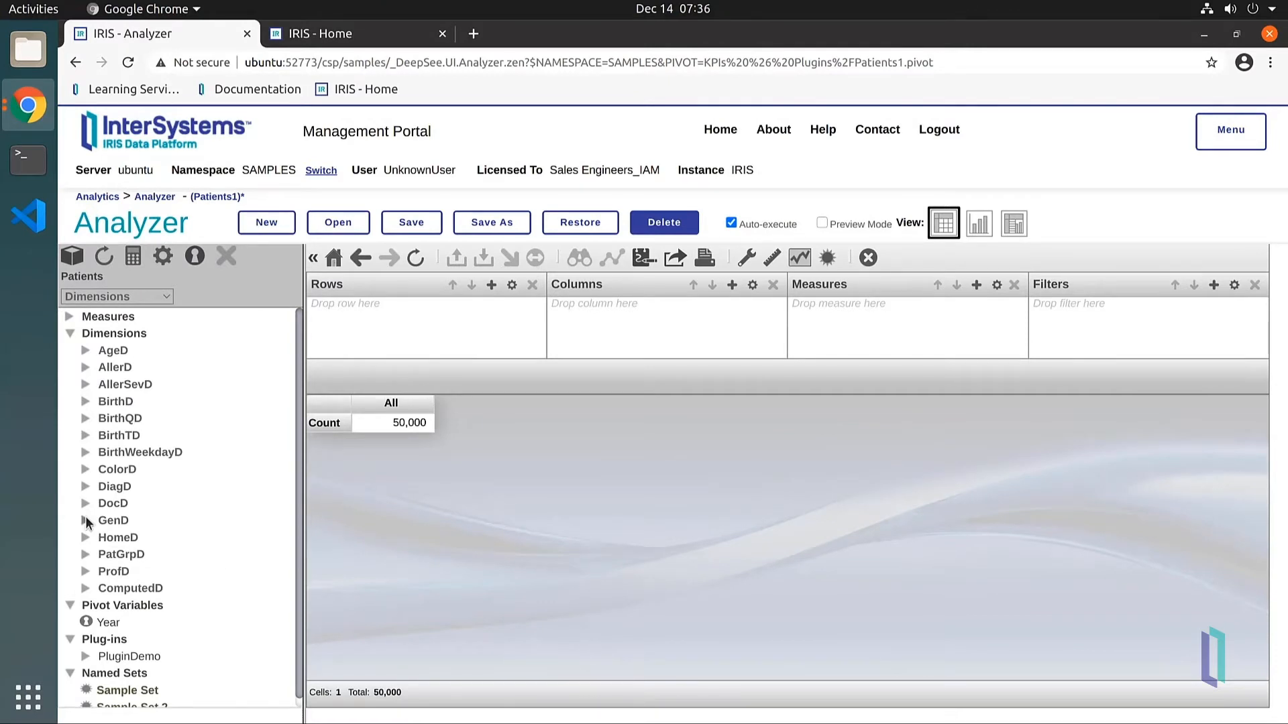
Step: Break the Patients pivot down by DiagD in the rows, use Patient Count as the measure and add Avg Age
{"action": "left_click_drag", "start_coordinate": [105, 488], "coordinate": [388, 306]}
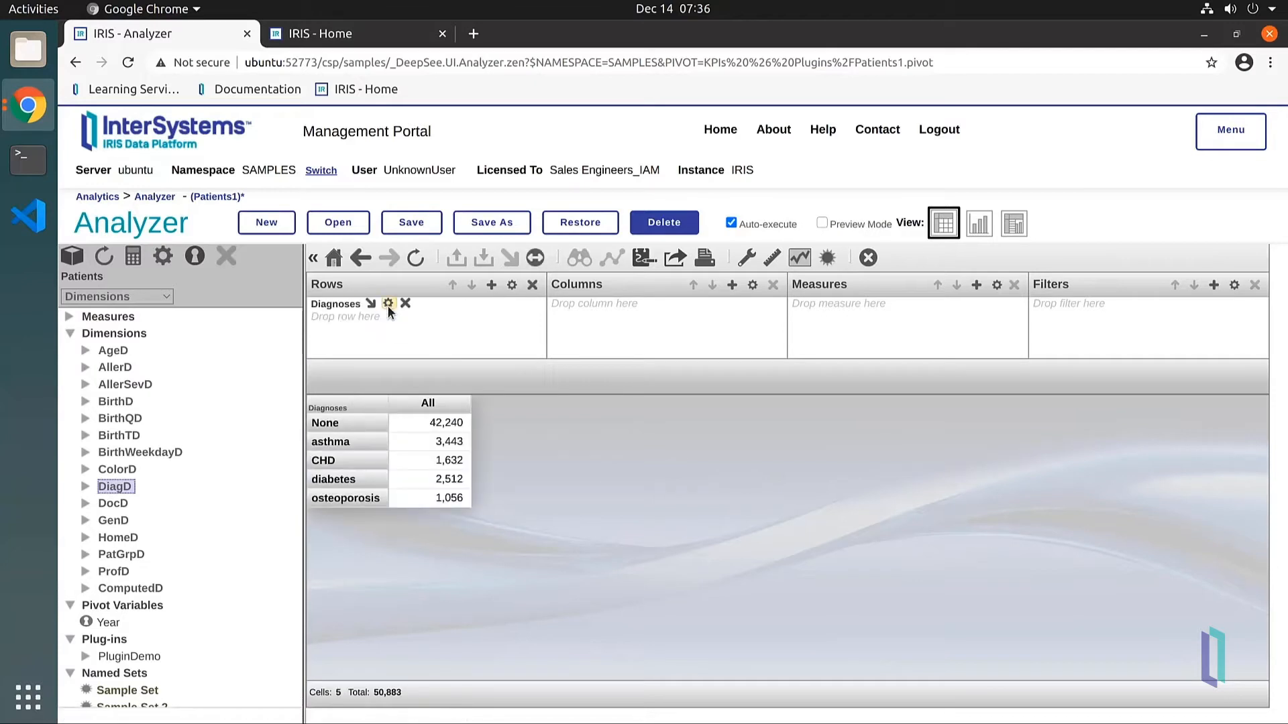
{"action": "left_click", "coordinate": [69, 317]}
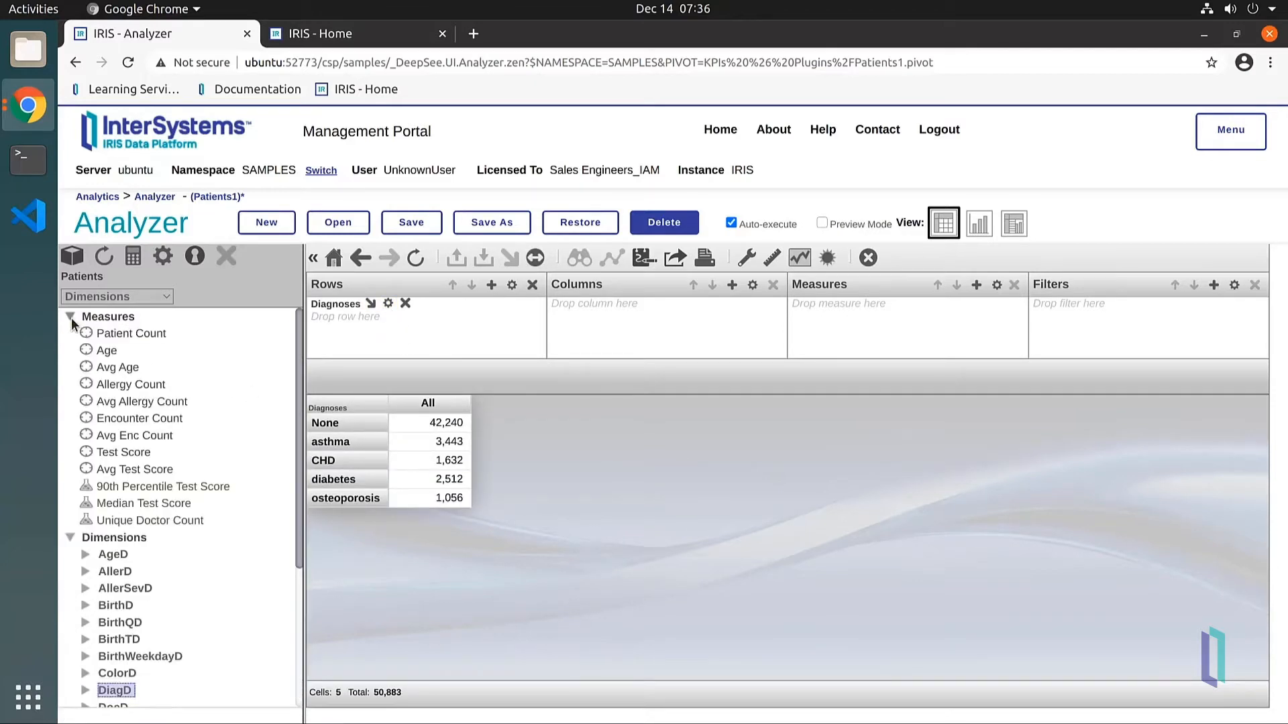
{"action": "left_click_drag", "start_coordinate": [113, 338], "coordinate": [806, 299]}
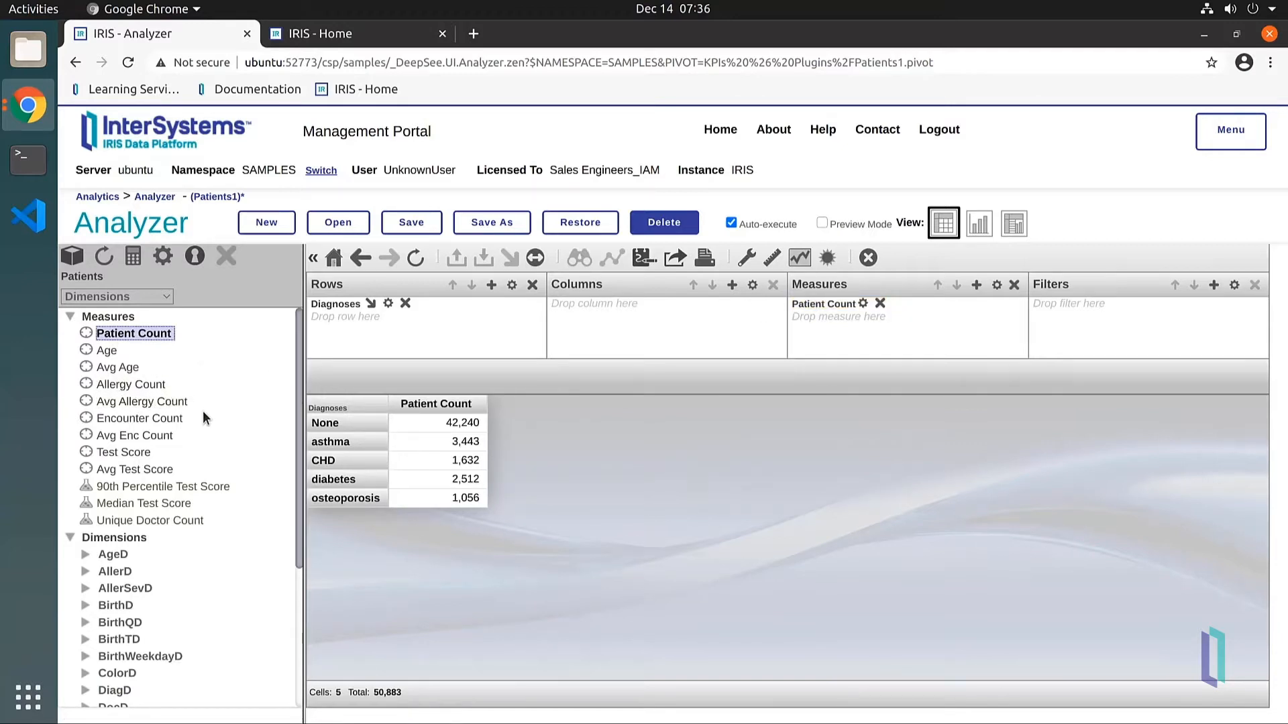
{"action": "double_click", "coordinate": [115, 368]}
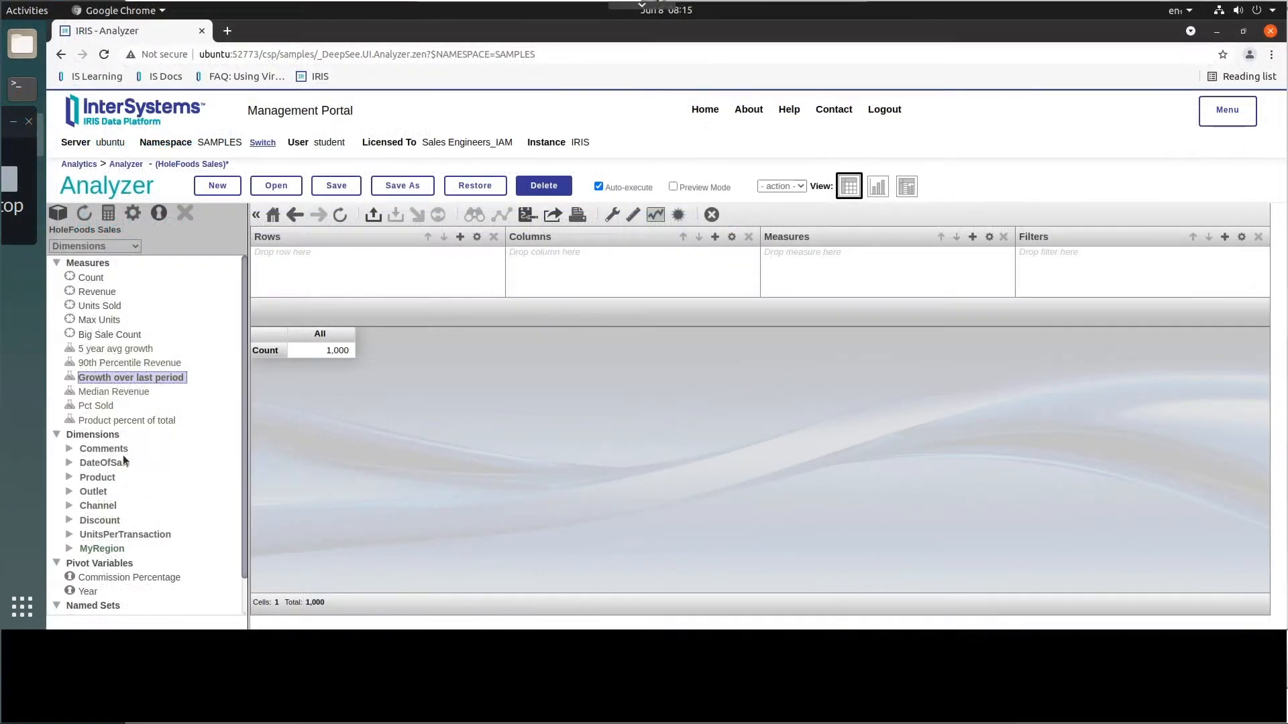
Step: Set up the HoleFoods Sales pivot with YearSold as rows and Revenue as the measure
{"action": "left_click", "coordinate": [69, 463]}
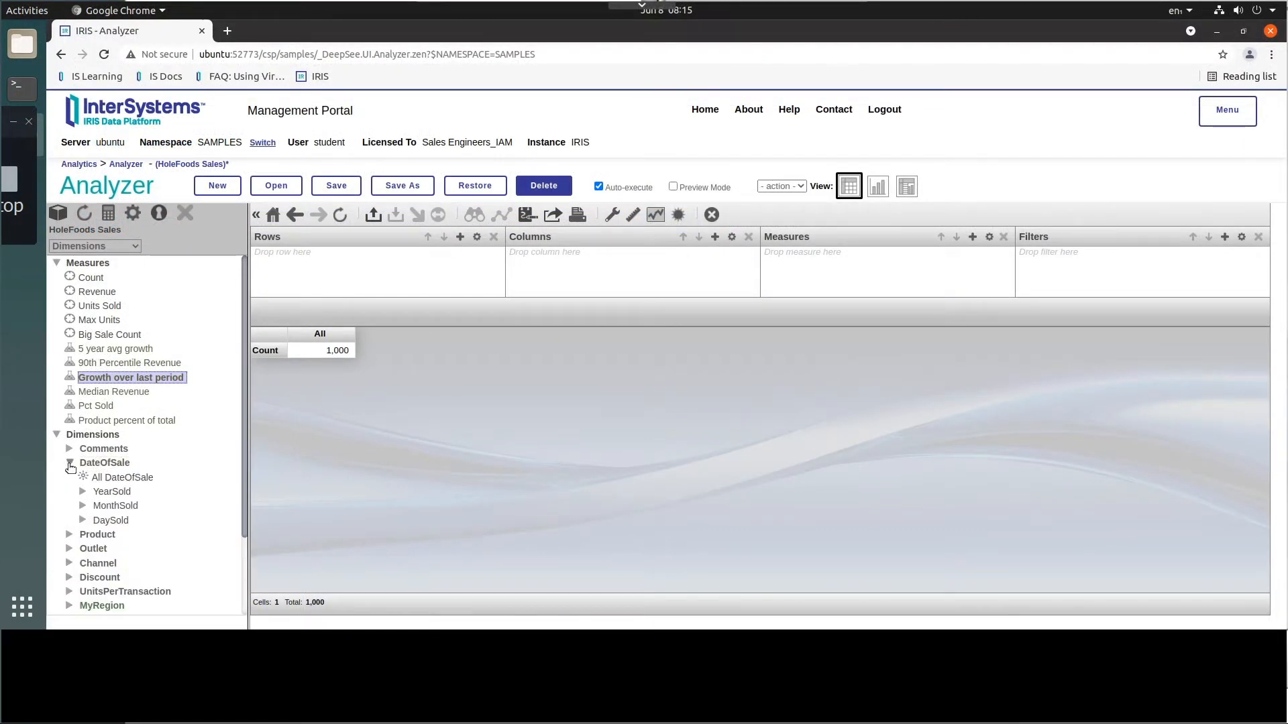
{"action": "left_click_drag", "start_coordinate": [113, 491], "coordinate": [291, 265]}
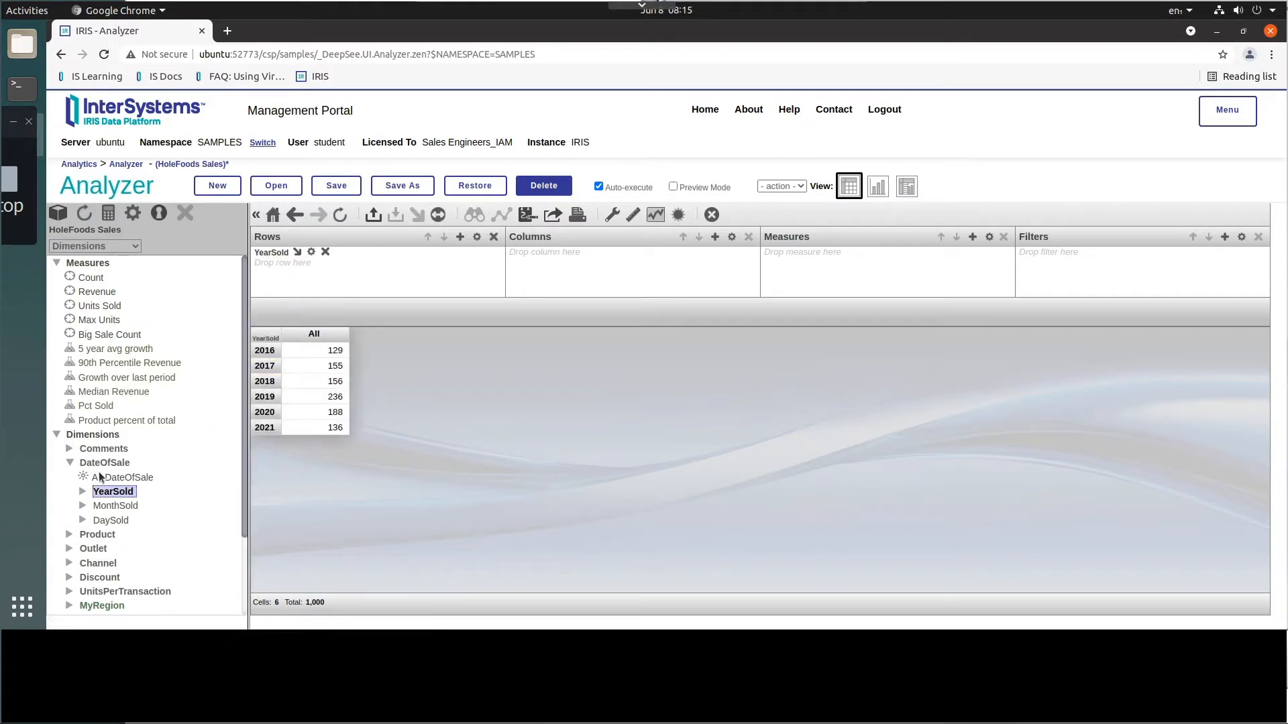
{"action": "left_click_drag", "start_coordinate": [97, 292], "coordinate": [802, 251]}
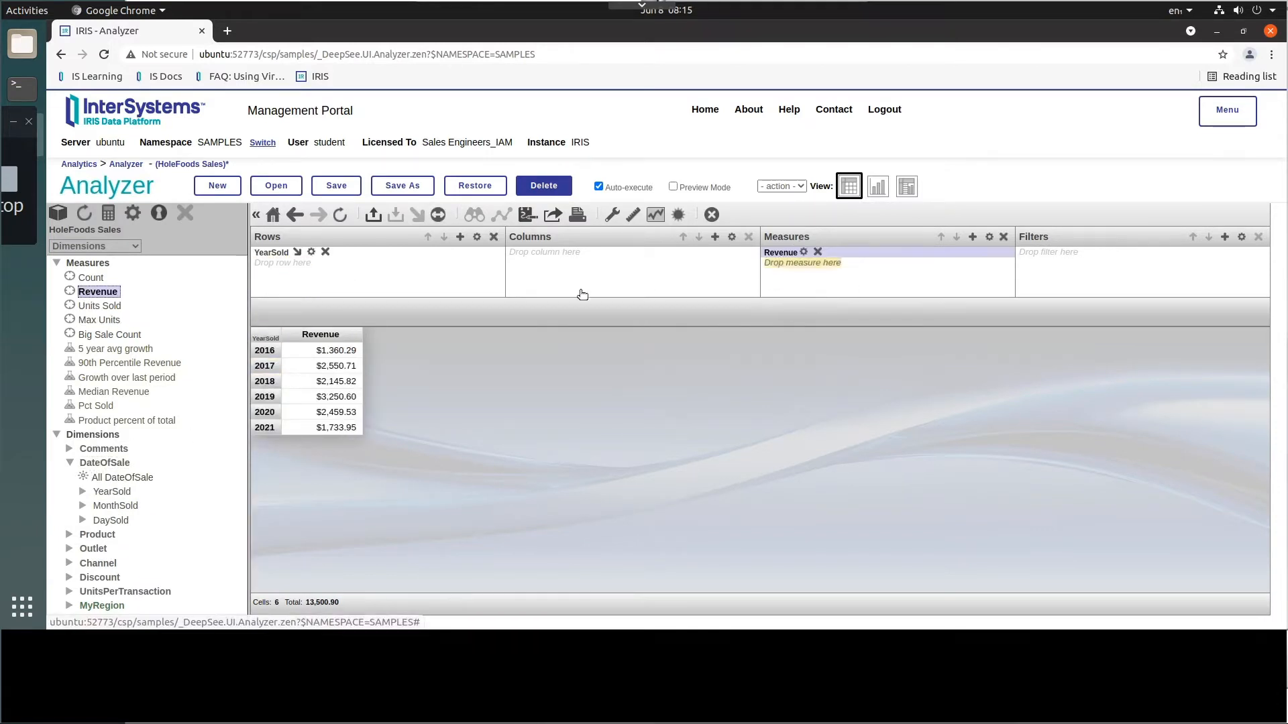
Step: Add the Outlet dimension's Region level as a filter and restrict the pivot to Asia
{"action": "left_click", "coordinate": [70, 548]}
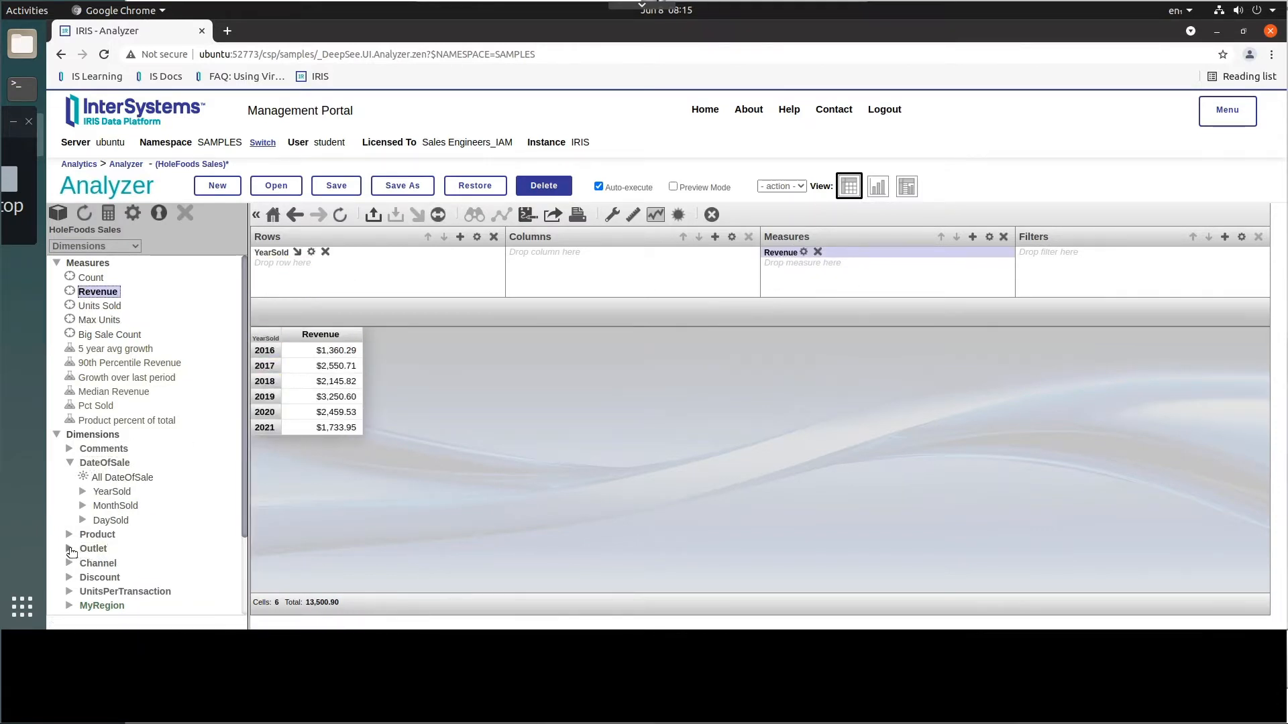
{"action": "left_click_drag", "start_coordinate": [109, 578], "coordinate": [1052, 252]}
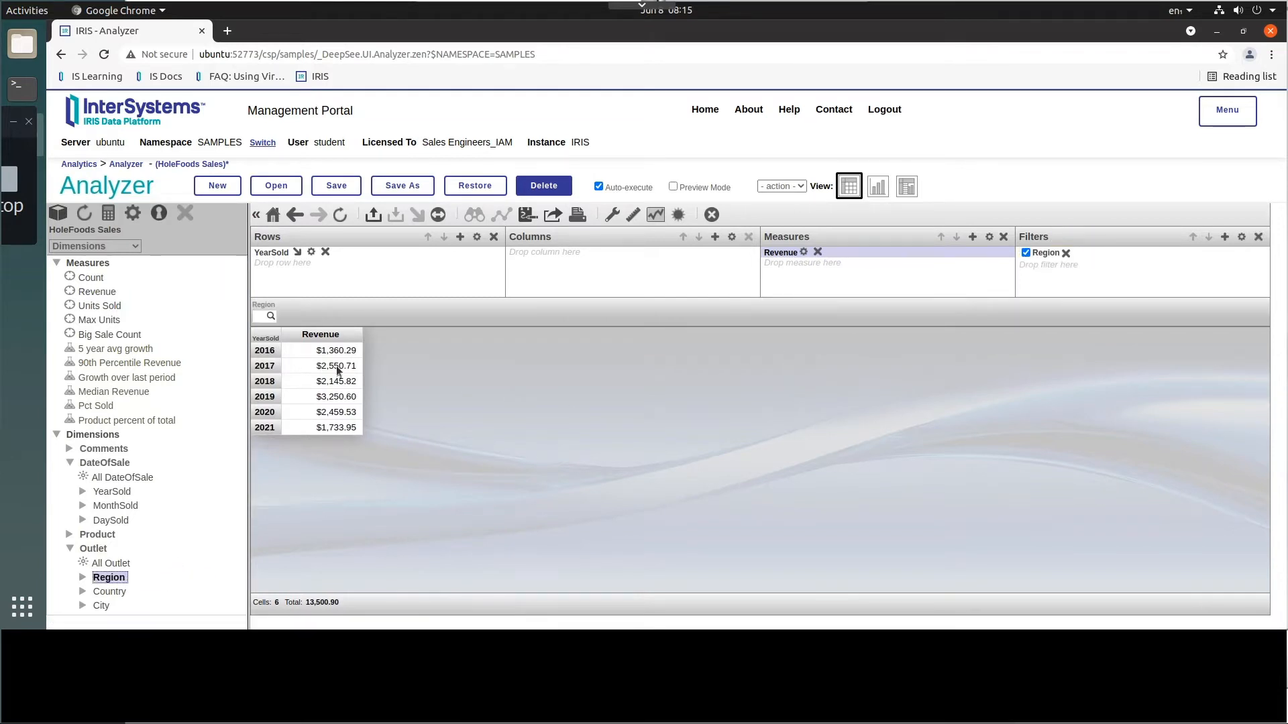
{"action": "left_click", "coordinate": [271, 316]}
{"action": "left_click", "coordinate": [263, 374]}
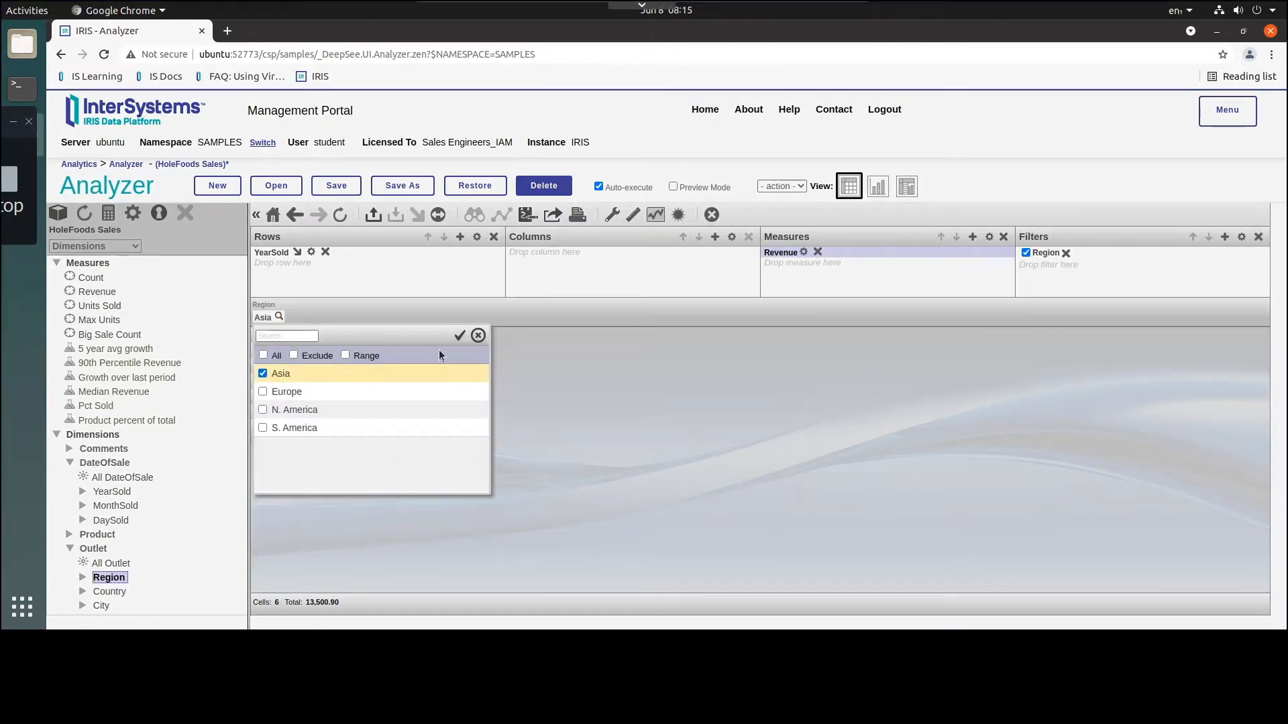
{"action": "left_click", "coordinate": [460, 336]}
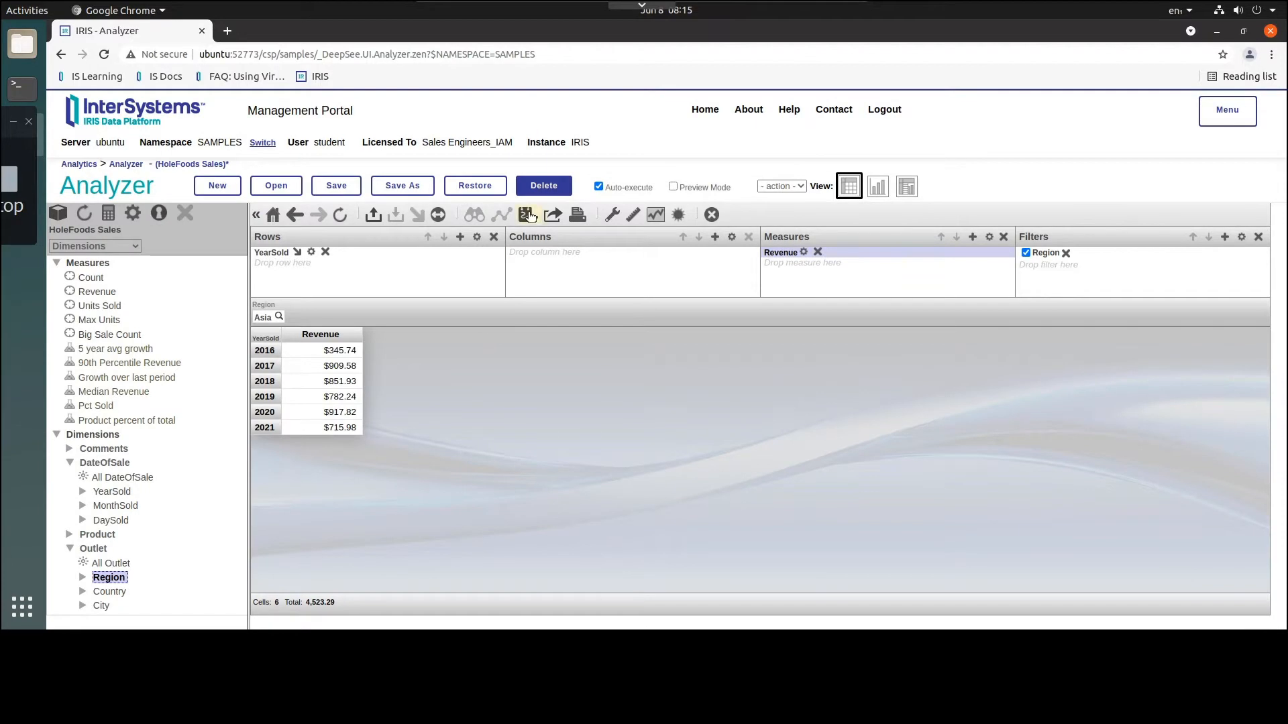
Step: View the MDX query of the filtered pivot, and remove the Region filter to view the query without it
{"action": "left_click", "coordinate": [528, 214]}
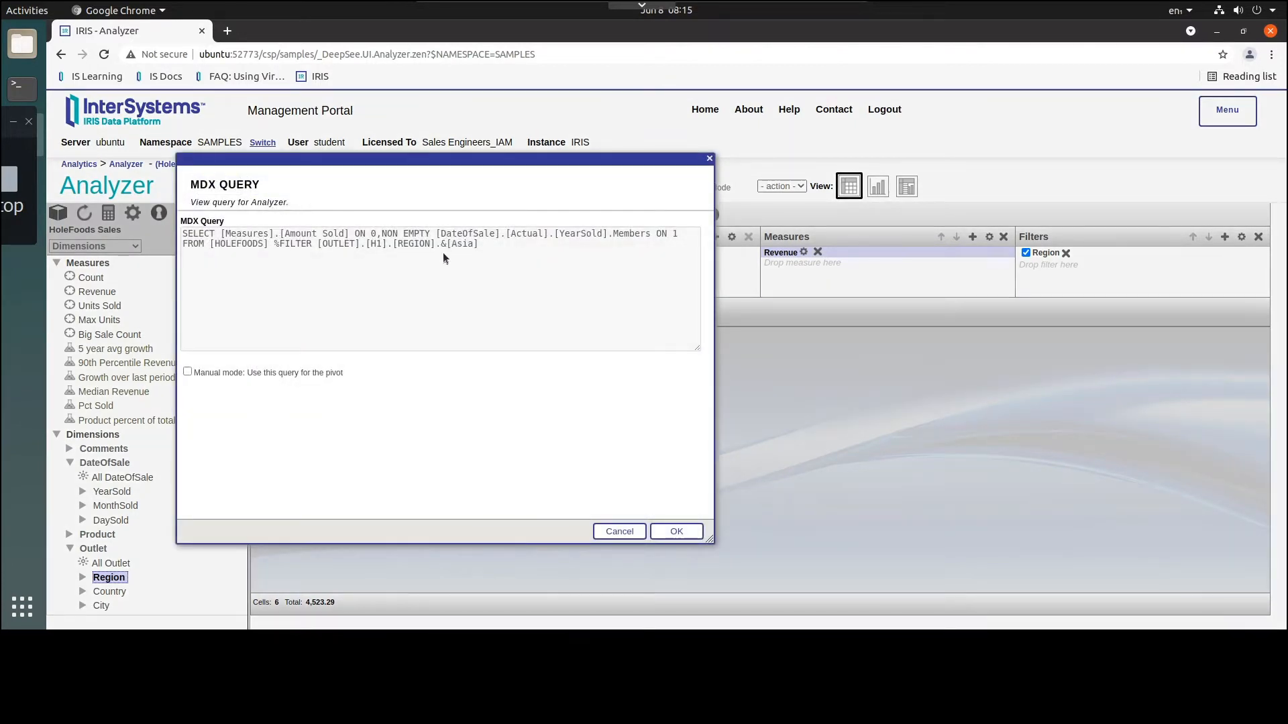
{"action": "left_click", "coordinate": [626, 531]}
{"action": "left_click", "coordinate": [1066, 253]}
{"action": "left_click", "coordinate": [526, 214]}
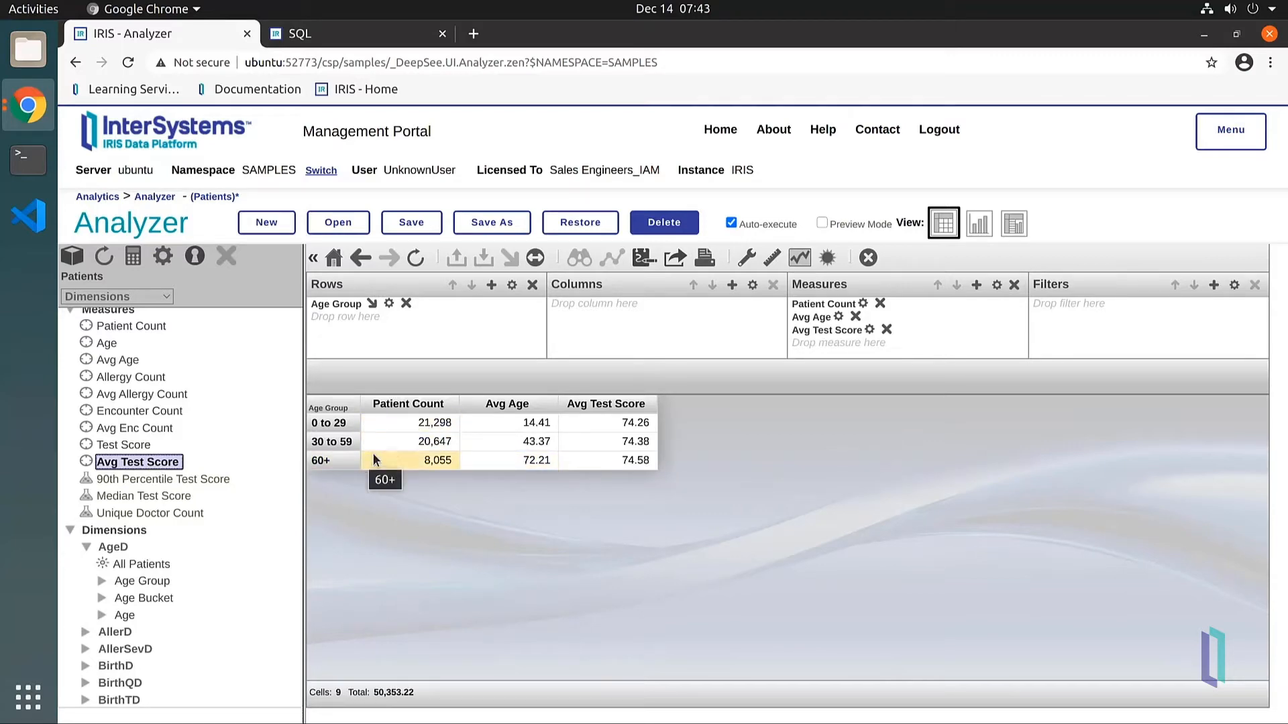
Step: Turn on the row summary with Sum in the Patients pivot options and inspect the total for Avg Test Score
{"action": "left_click", "coordinate": [746, 259]}
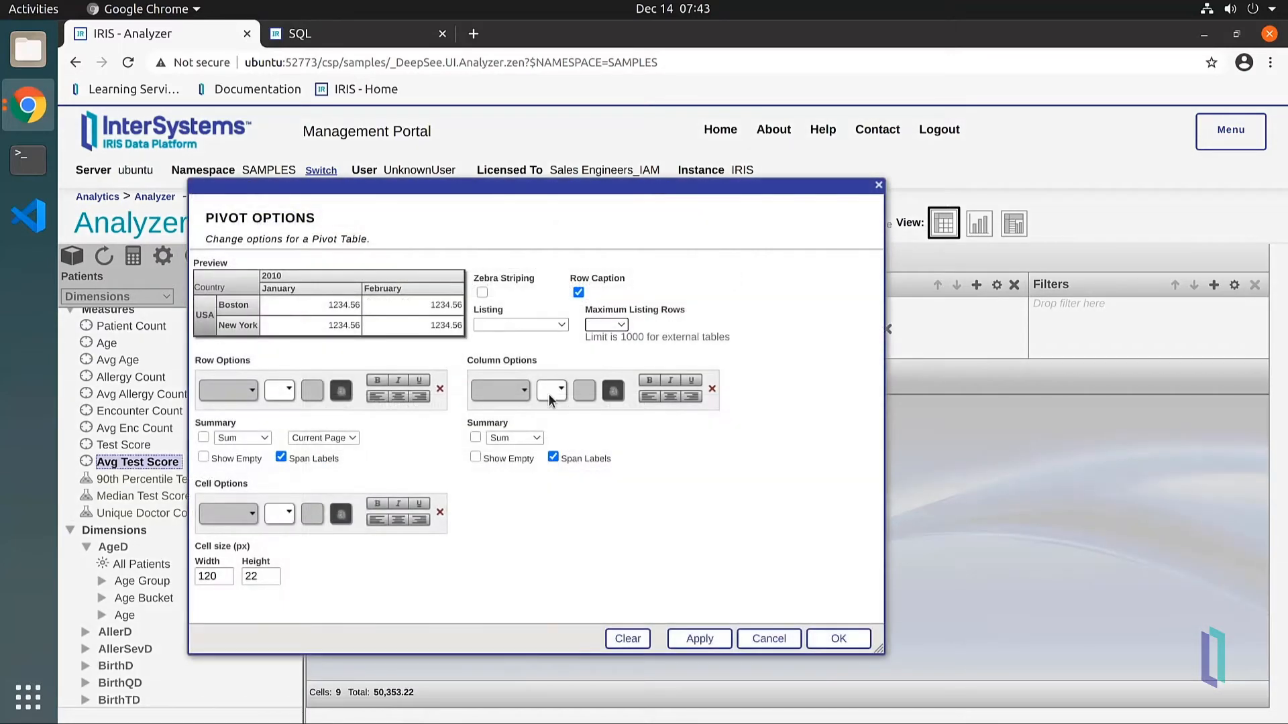
{"action": "left_click", "coordinate": [203, 437]}
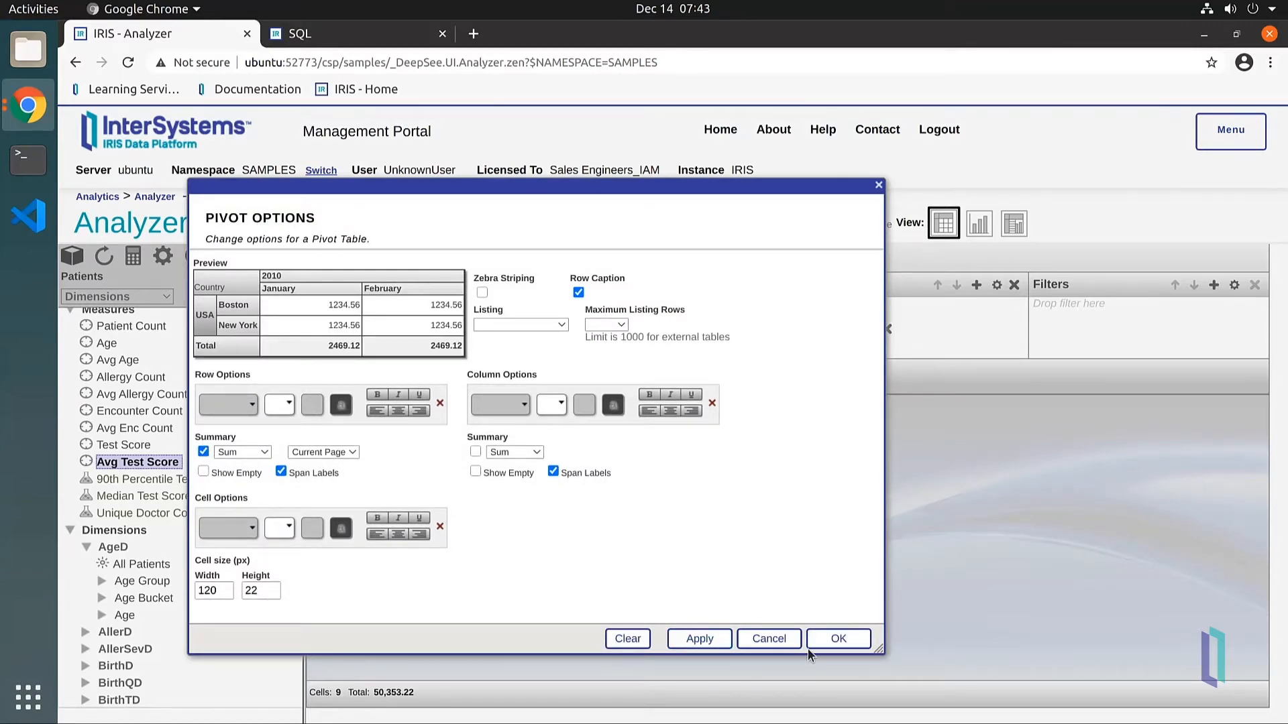
{"action": "left_click", "coordinate": [850, 642]}
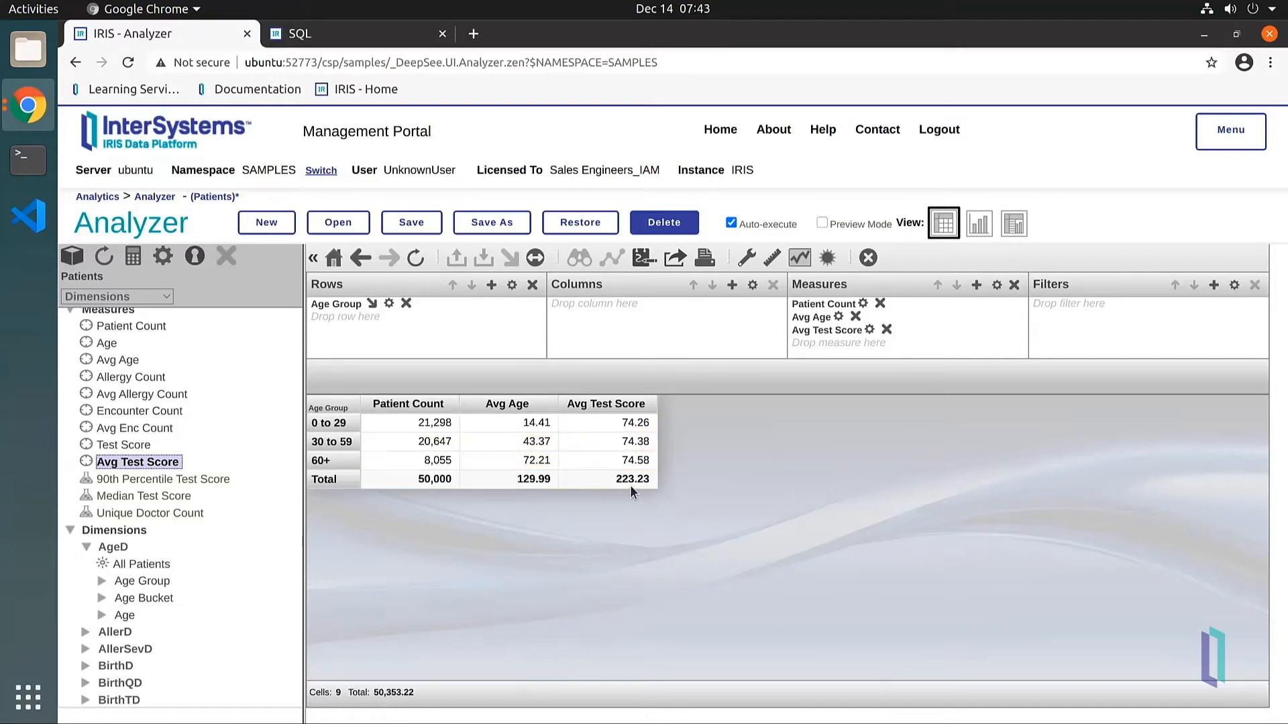
{"action": "mouse_move", "coordinate": [634, 481]}
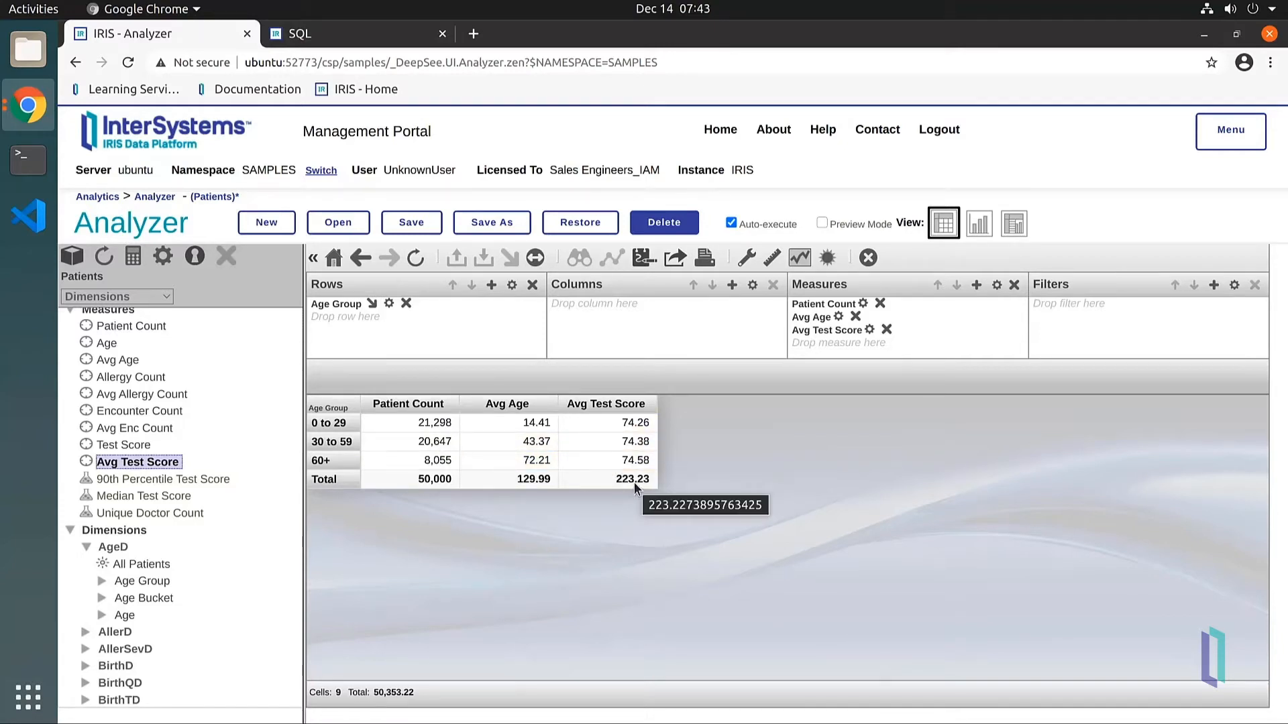
Step: Turn off the row summary in the pivot options and add AgeD's All Patients member as a row below Age Group
{"action": "left_click", "coordinate": [743, 261]}
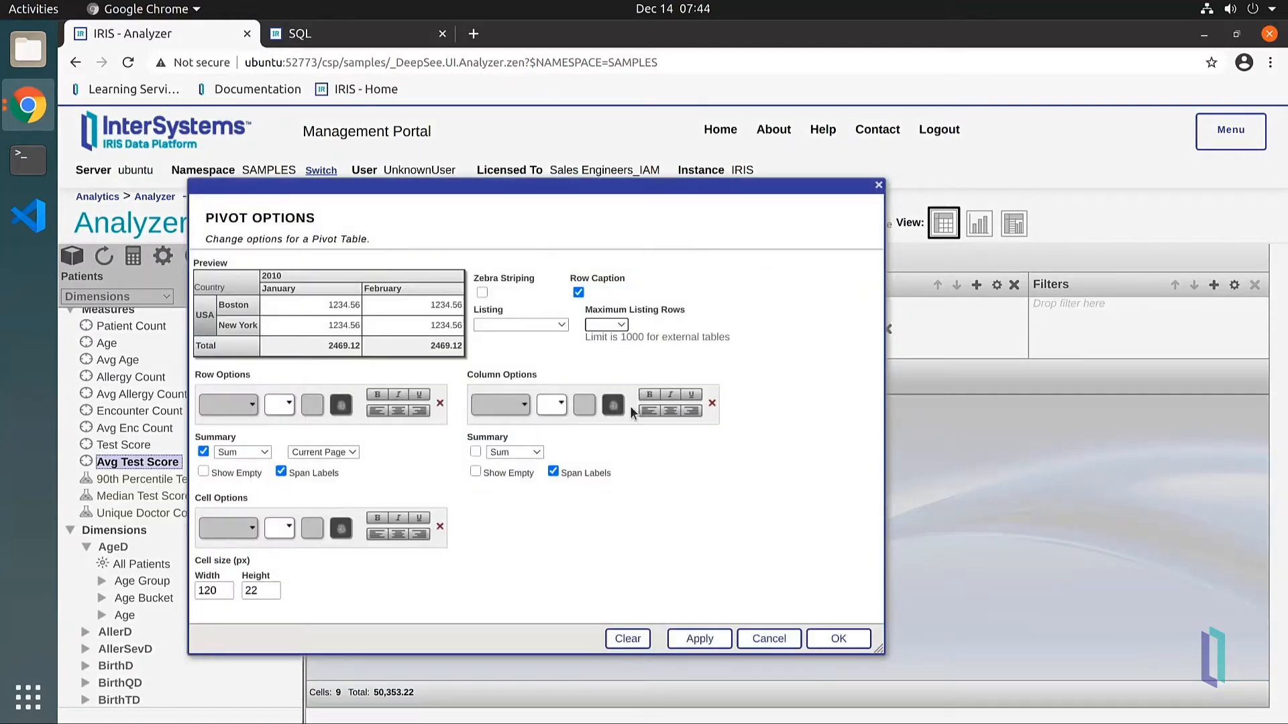
{"action": "left_click", "coordinate": [204, 452]}
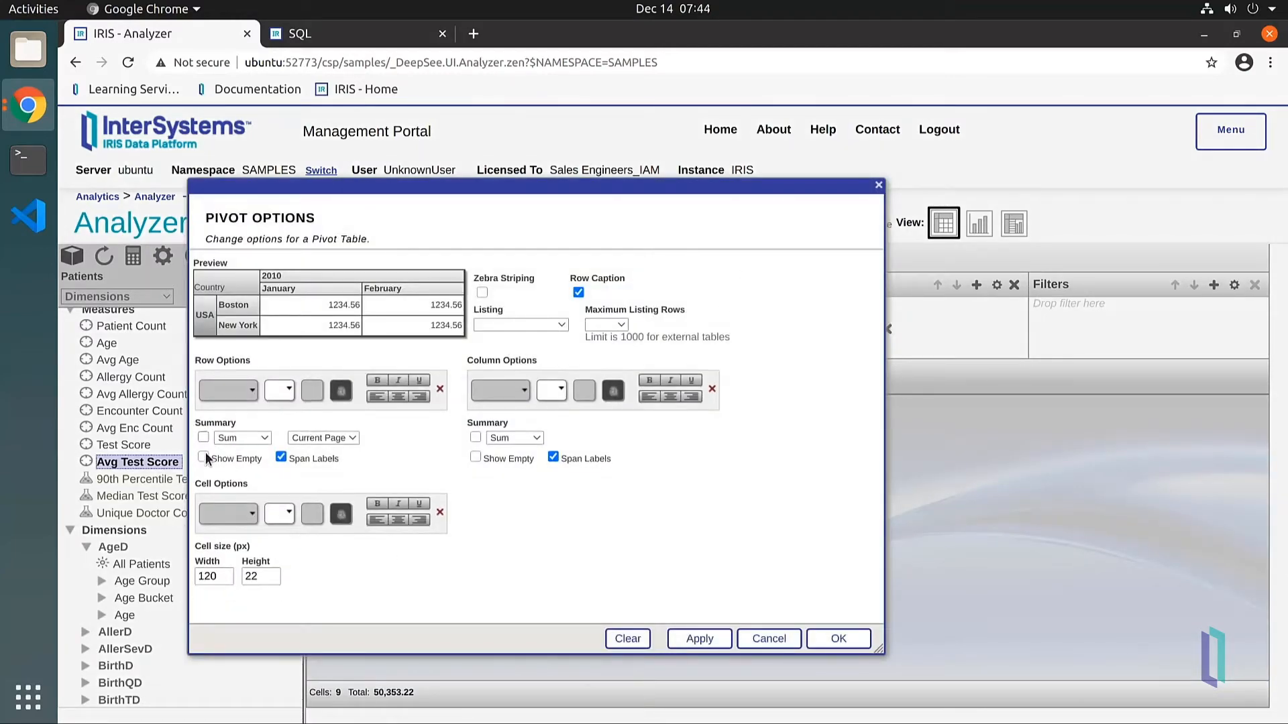
{"action": "left_click", "coordinate": [839, 643]}
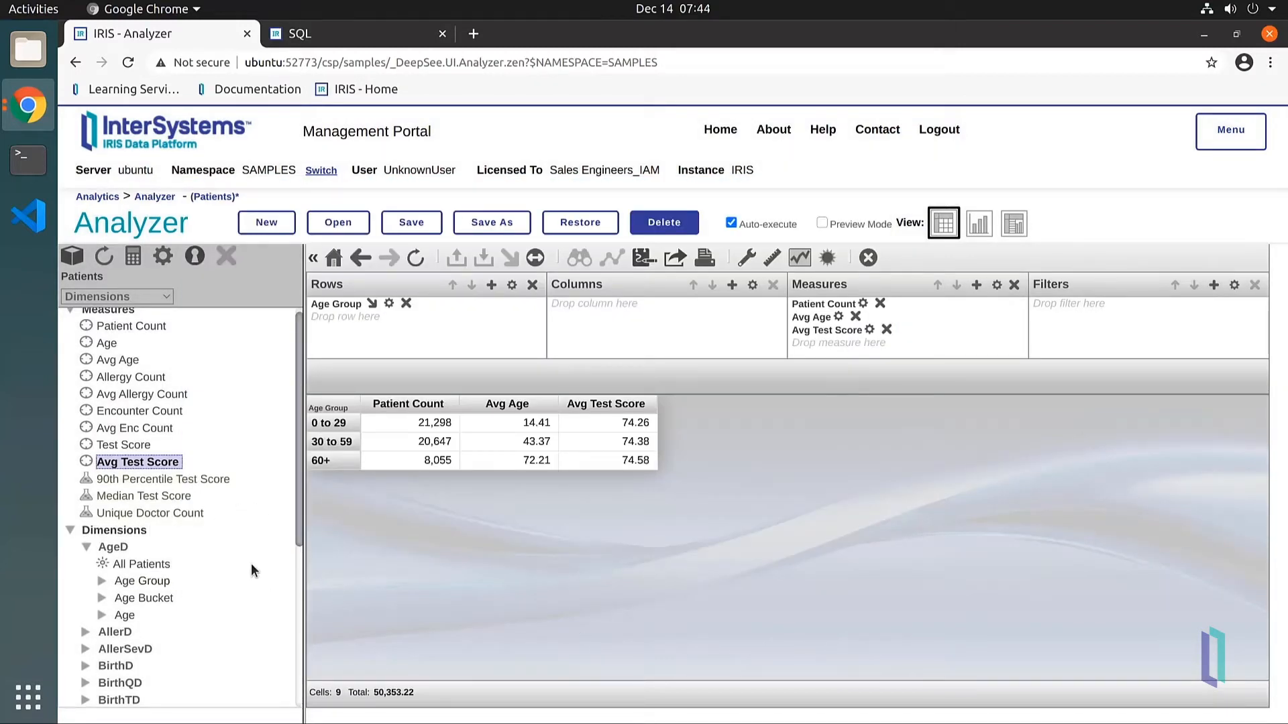
{"action": "left_click_drag", "start_coordinate": [134, 565], "coordinate": [381, 329]}
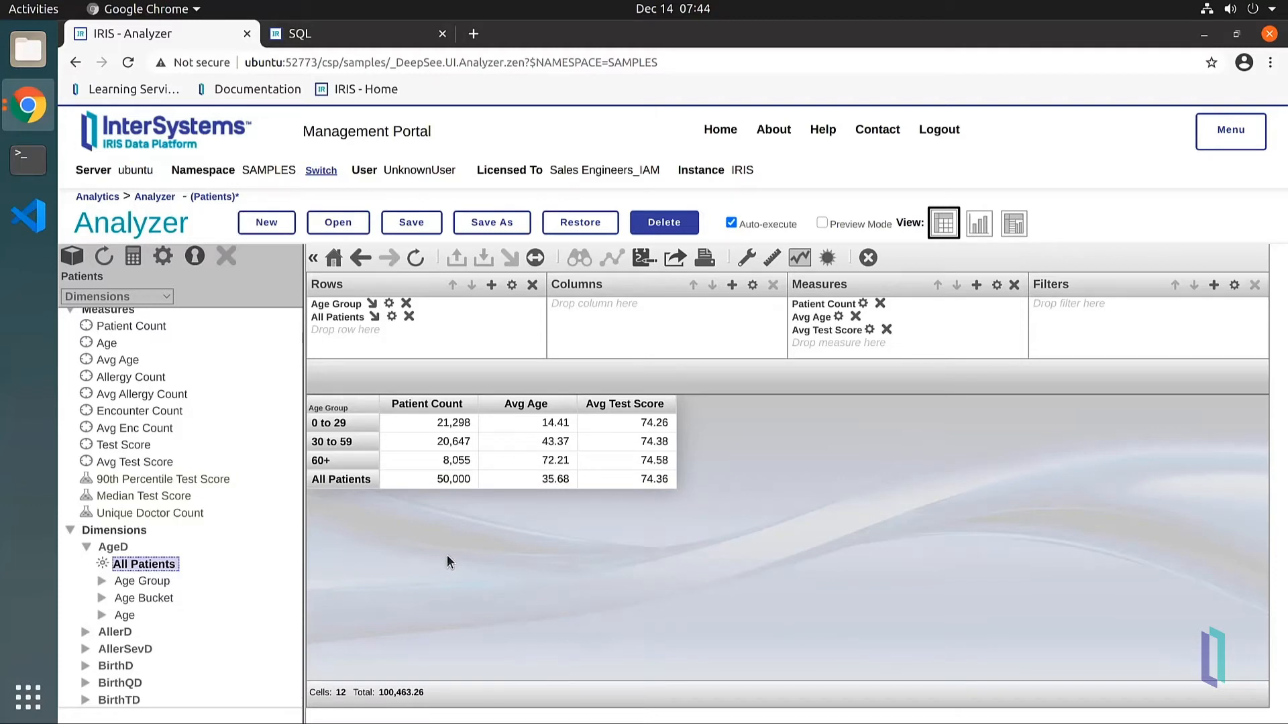
Step: Clear the rows and replace them with the Diagnoses level followed by the All Patients member
{"action": "left_click", "coordinate": [532, 284]}
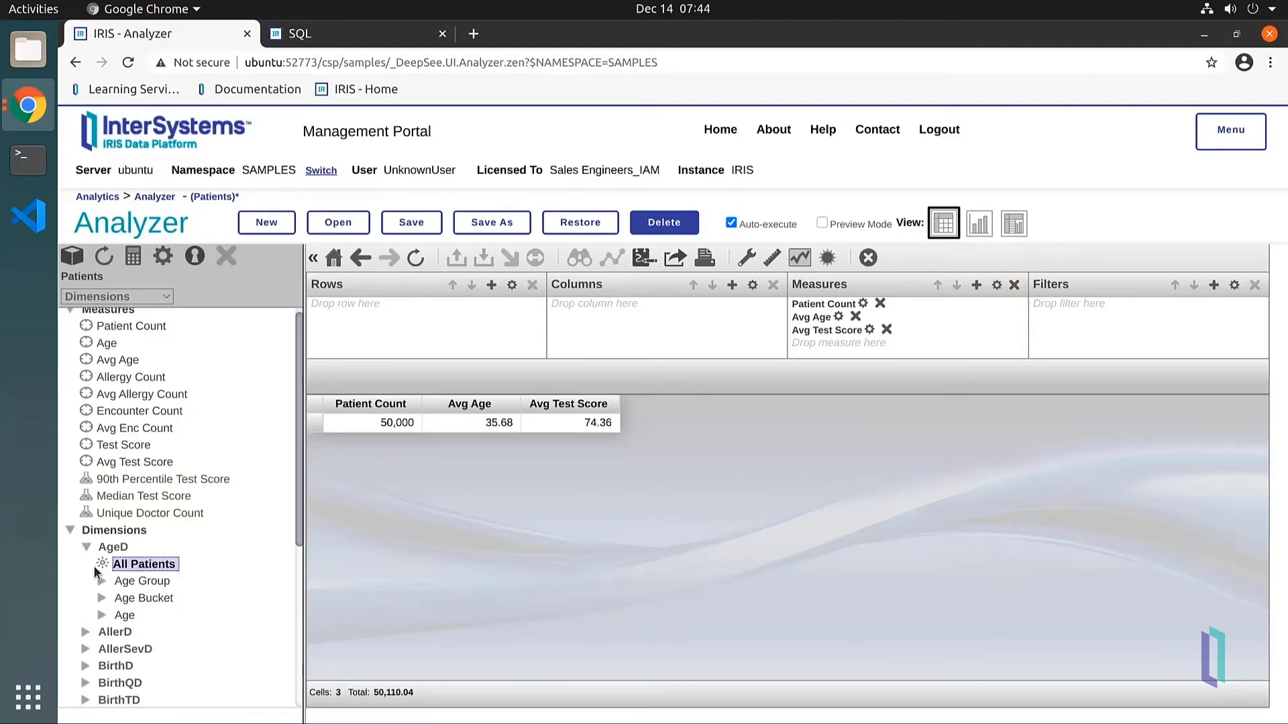
{"action": "left_click_drag", "start_coordinate": [300, 521], "coordinate": [293, 621]}
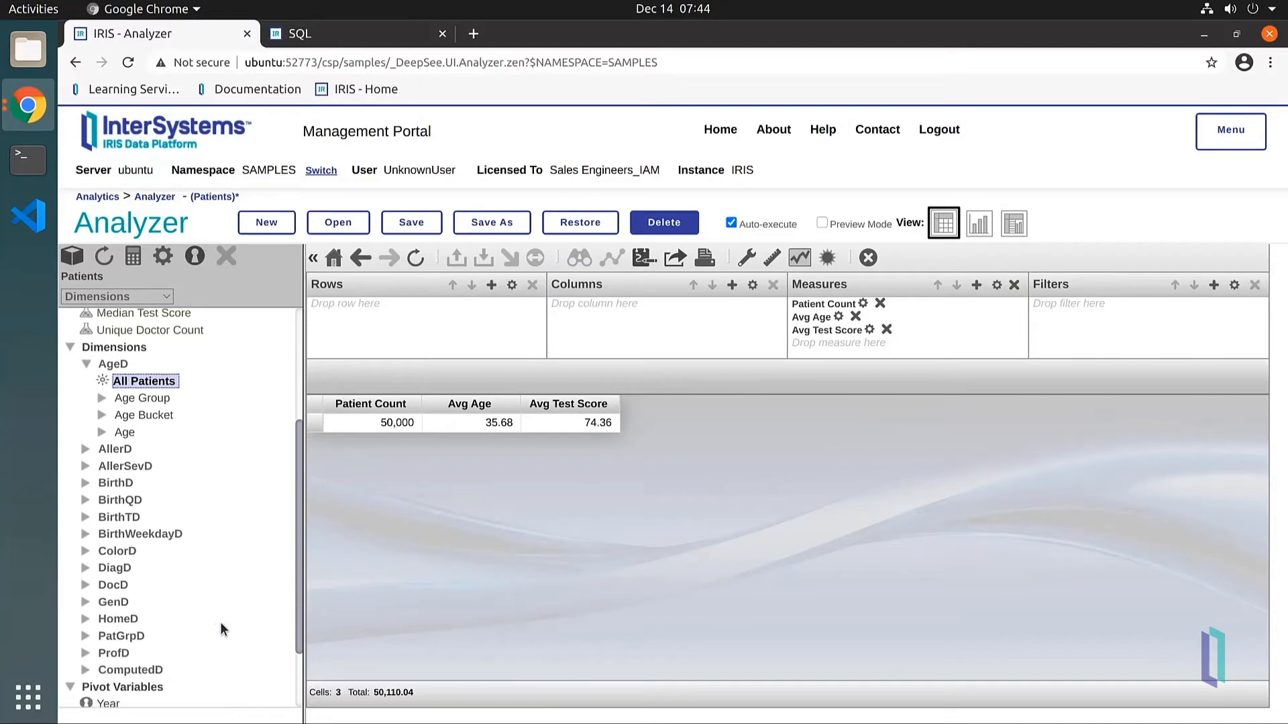
{"action": "left_click", "coordinate": [85, 567]}
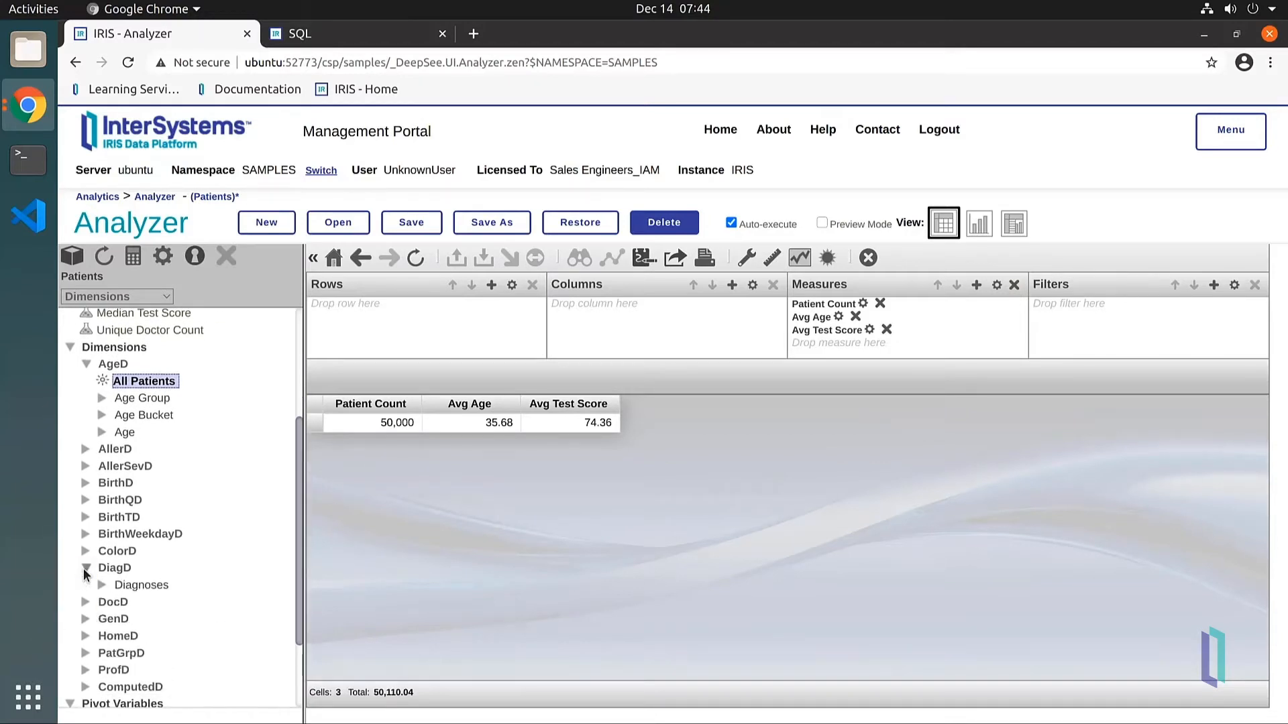
{"action": "left_click_drag", "start_coordinate": [141, 584], "coordinate": [351, 312]}
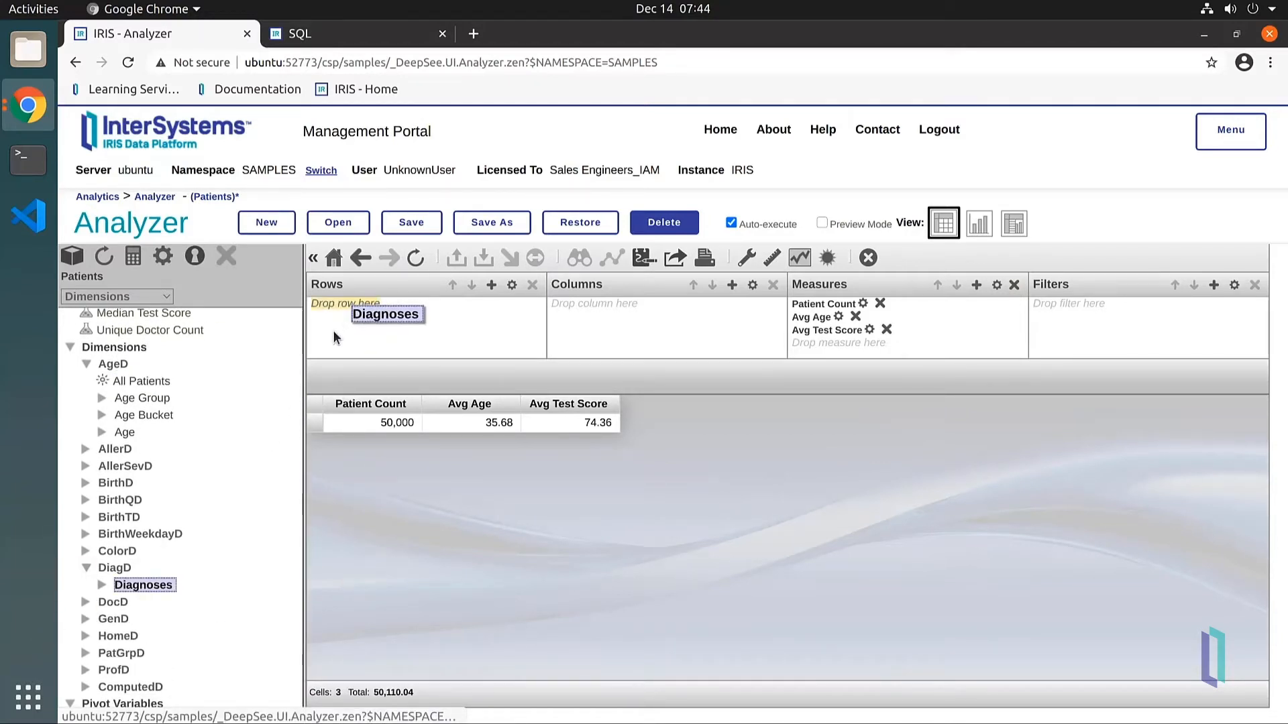
{"action": "left_click_drag", "start_coordinate": [126, 381], "coordinate": [307, 343]}
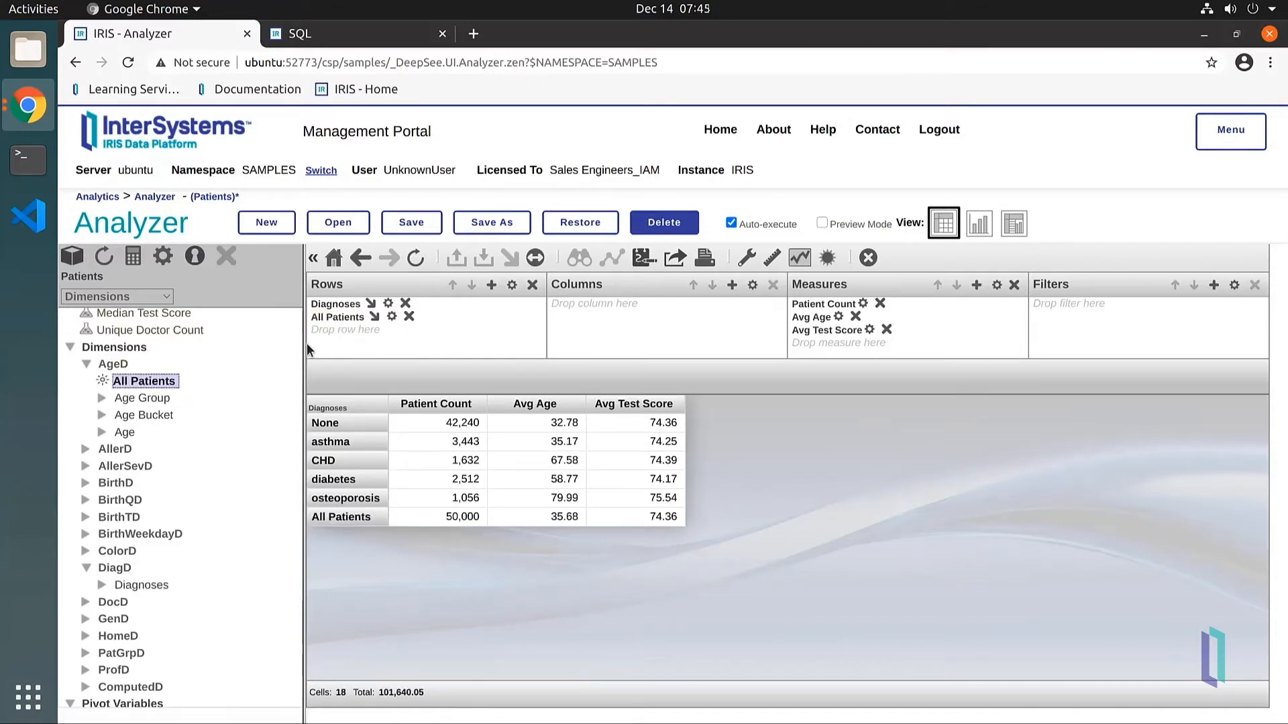
{"action": "left_click", "coordinate": [656, 520]}
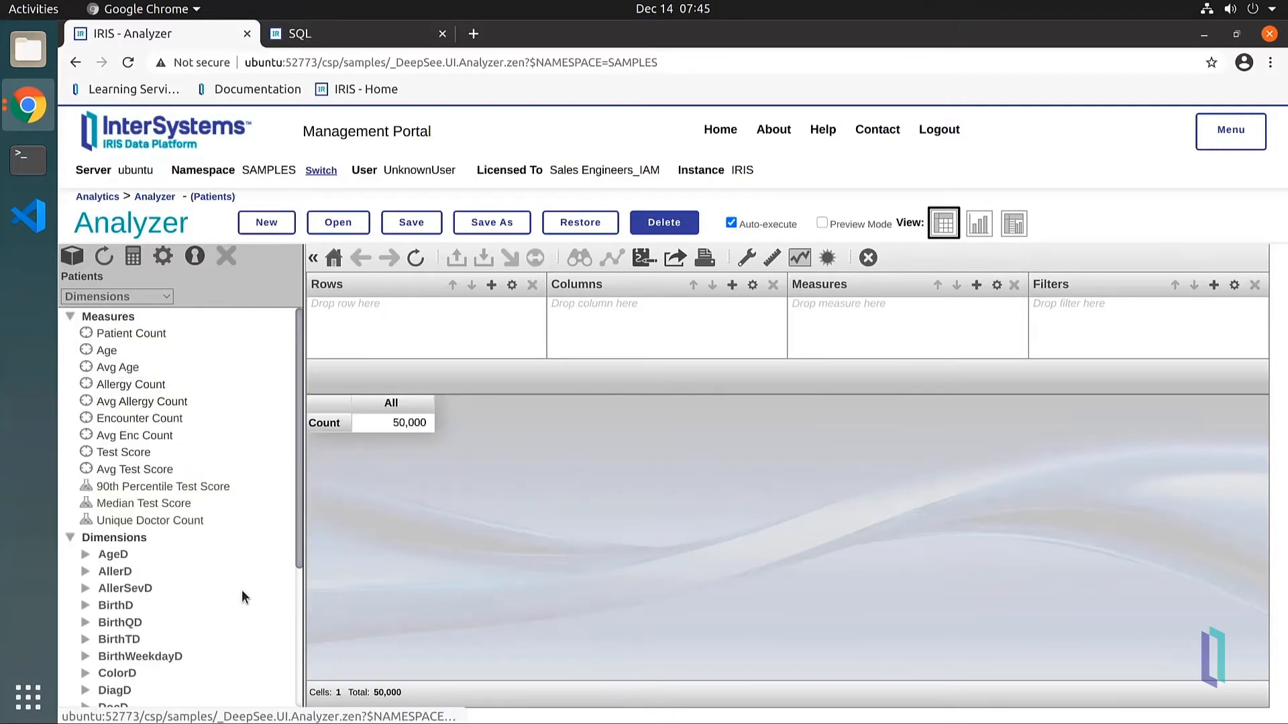
Step: Place BirthD in the rows of the empty Patients pivot and drill down through the 1920s decade into the year 1925
{"action": "scroll", "coordinate": [300, 549], "scroll_direction": "down", "scroll_amount": 1}
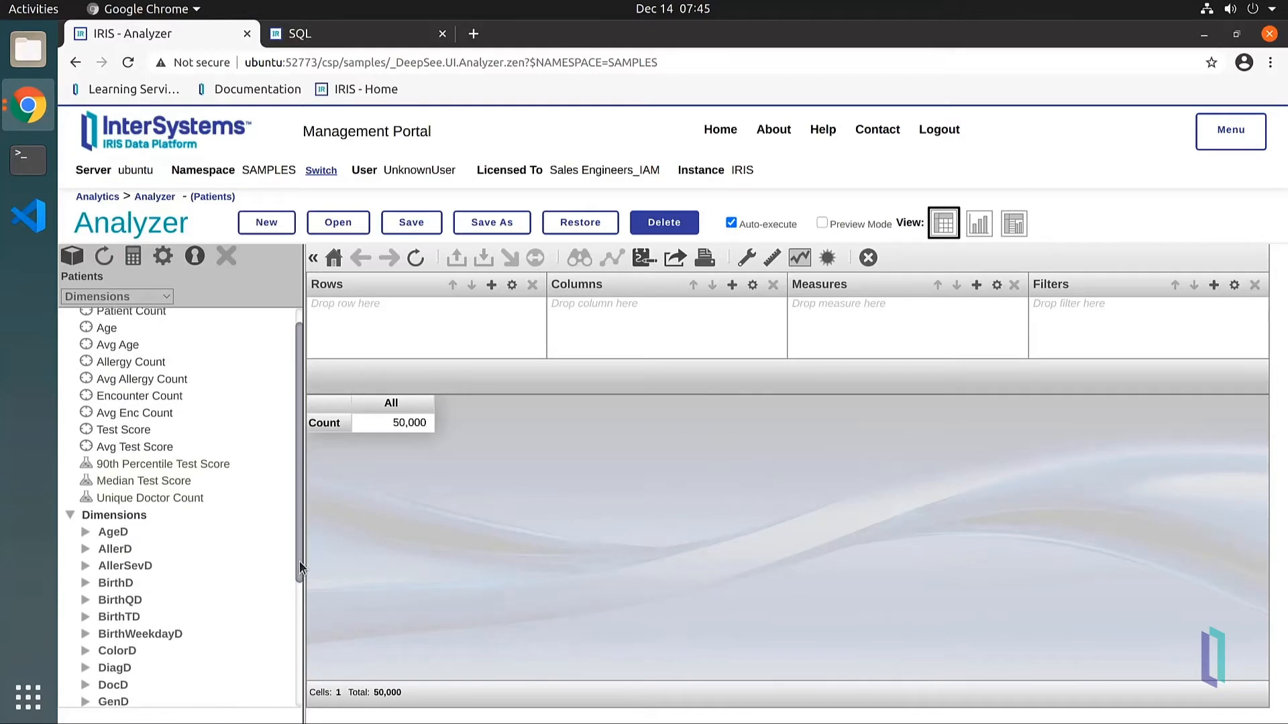
{"action": "left_click_drag", "start_coordinate": [111, 583], "coordinate": [334, 345]}
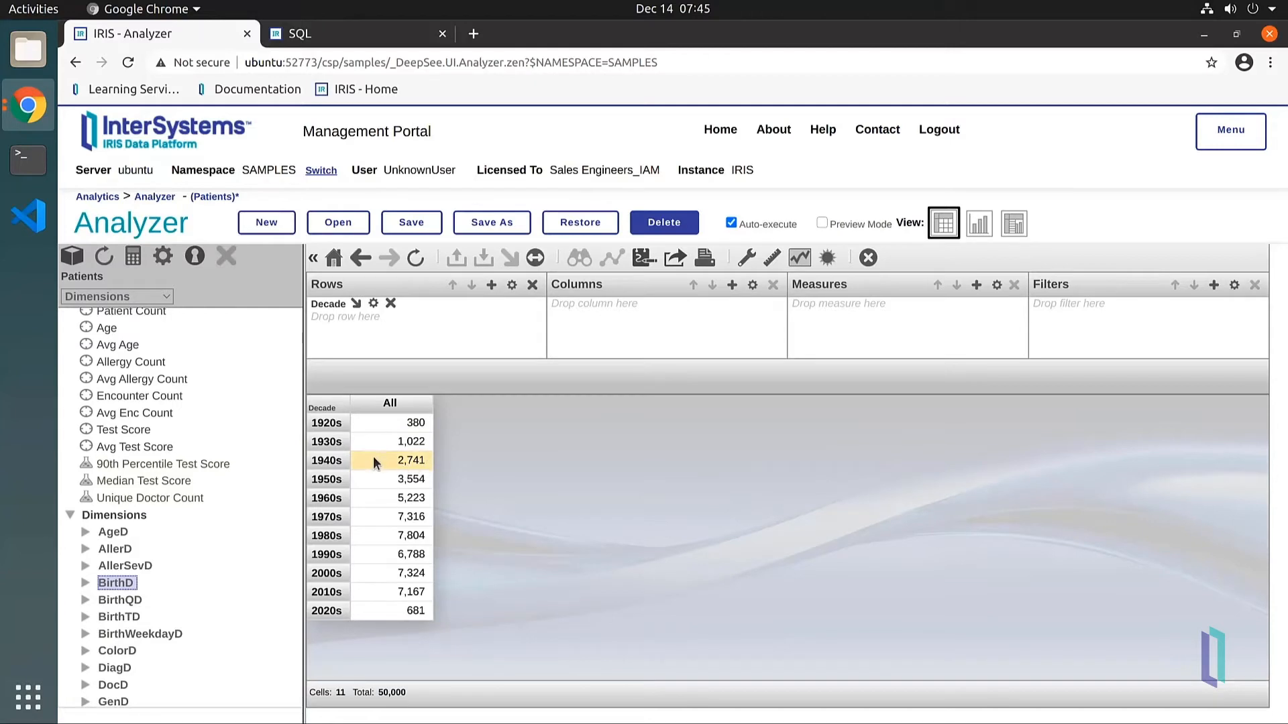
{"action": "double_click", "coordinate": [336, 421]}
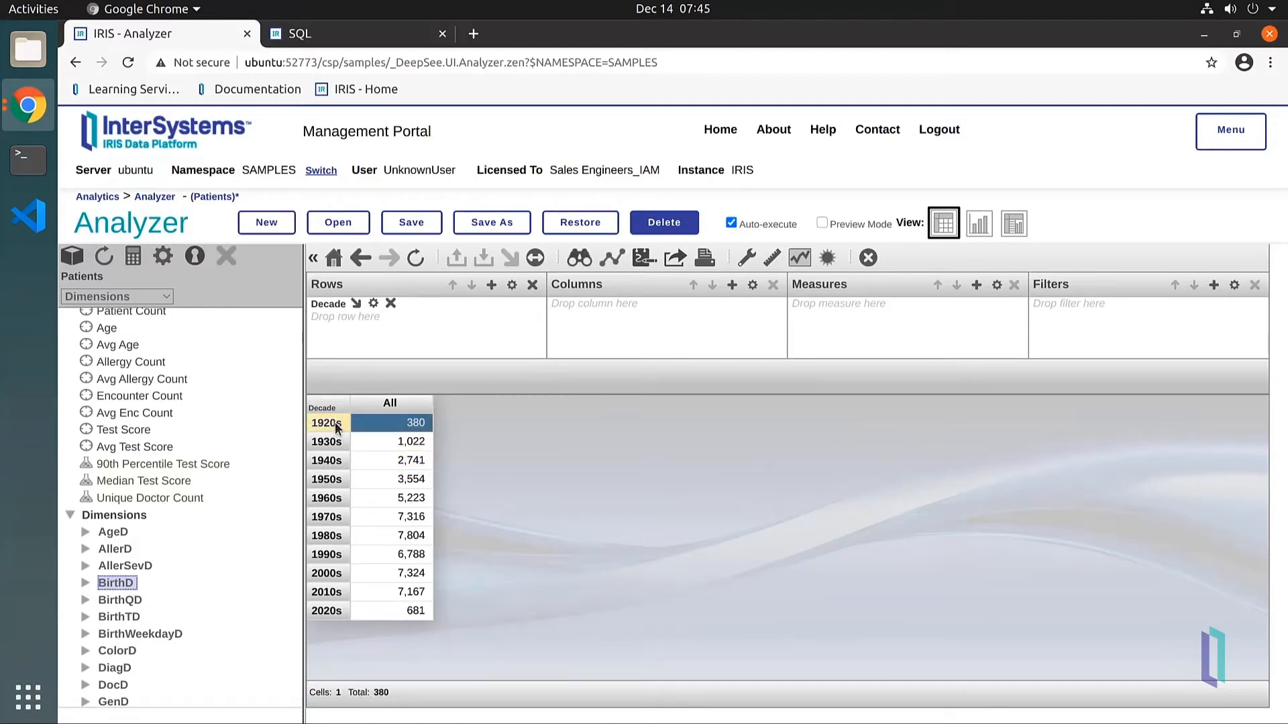
{"action": "left_click", "coordinate": [337, 496]}
{"action": "double_click", "coordinate": [336, 496]}
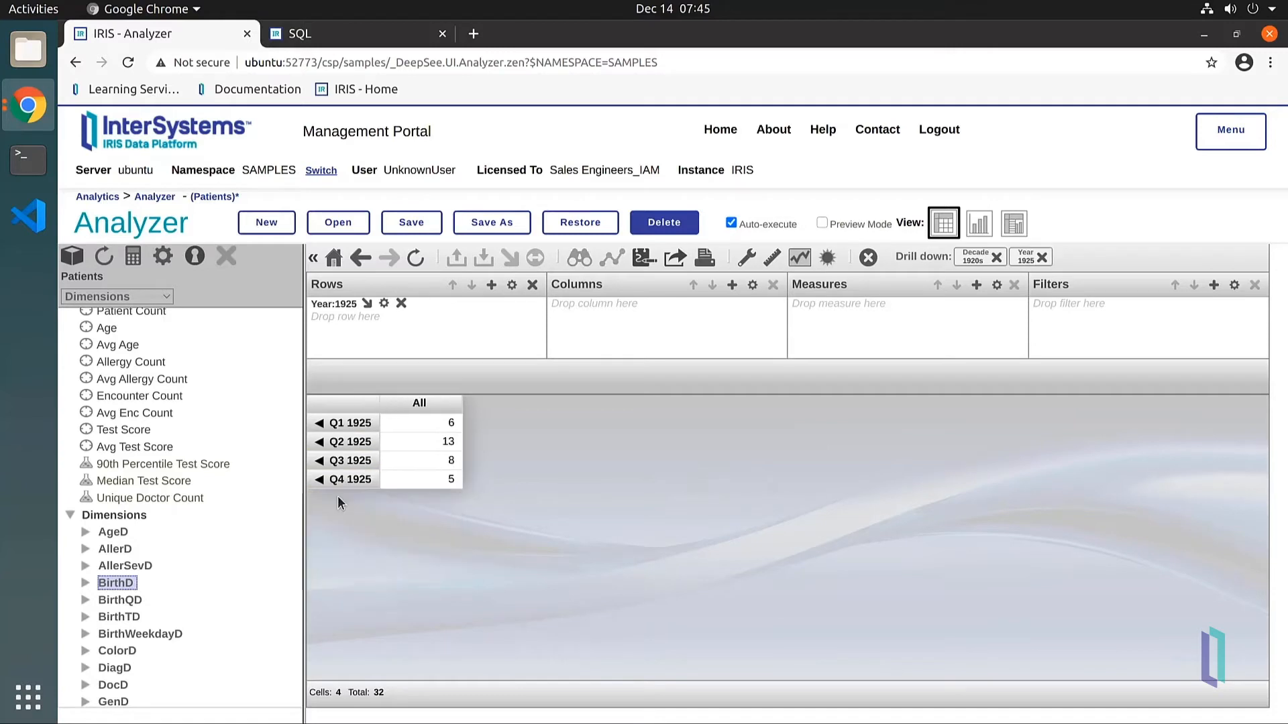
Step: Drill down from the year 1925 through Q3 1925 into the days of Jul-1925
{"action": "double_click", "coordinate": [348, 458]}
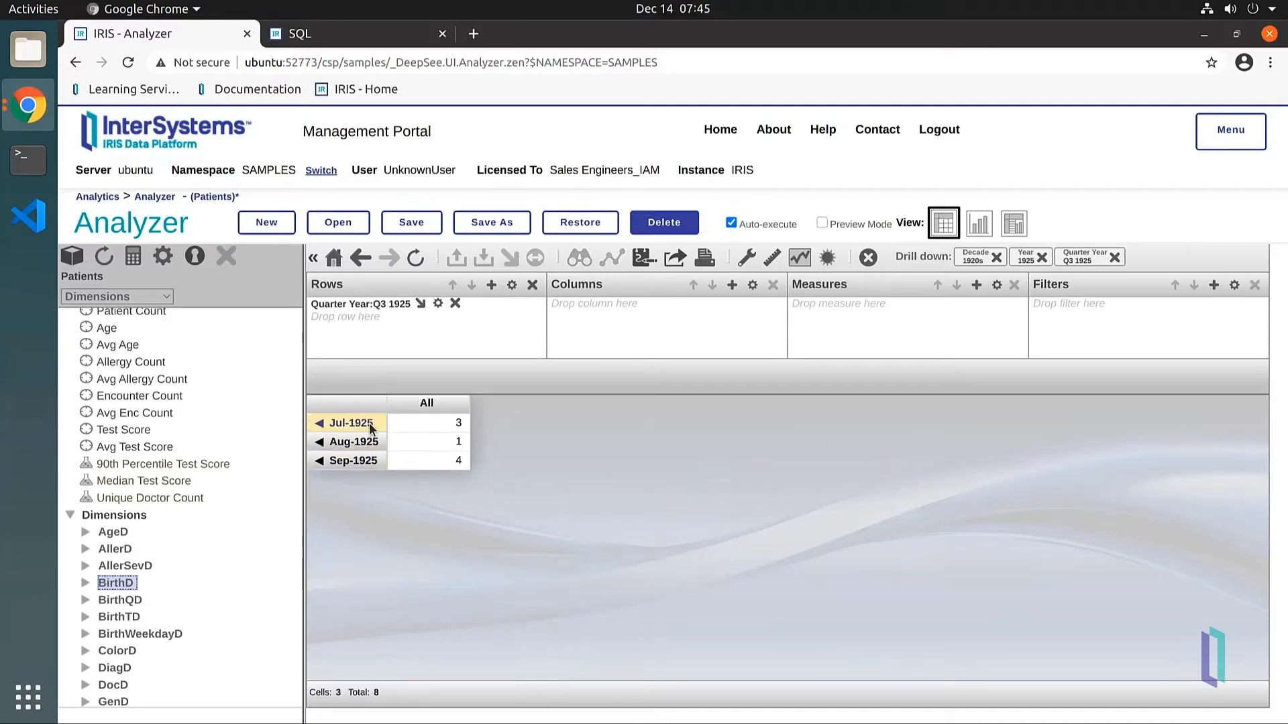
{"action": "double_click", "coordinate": [368, 422]}
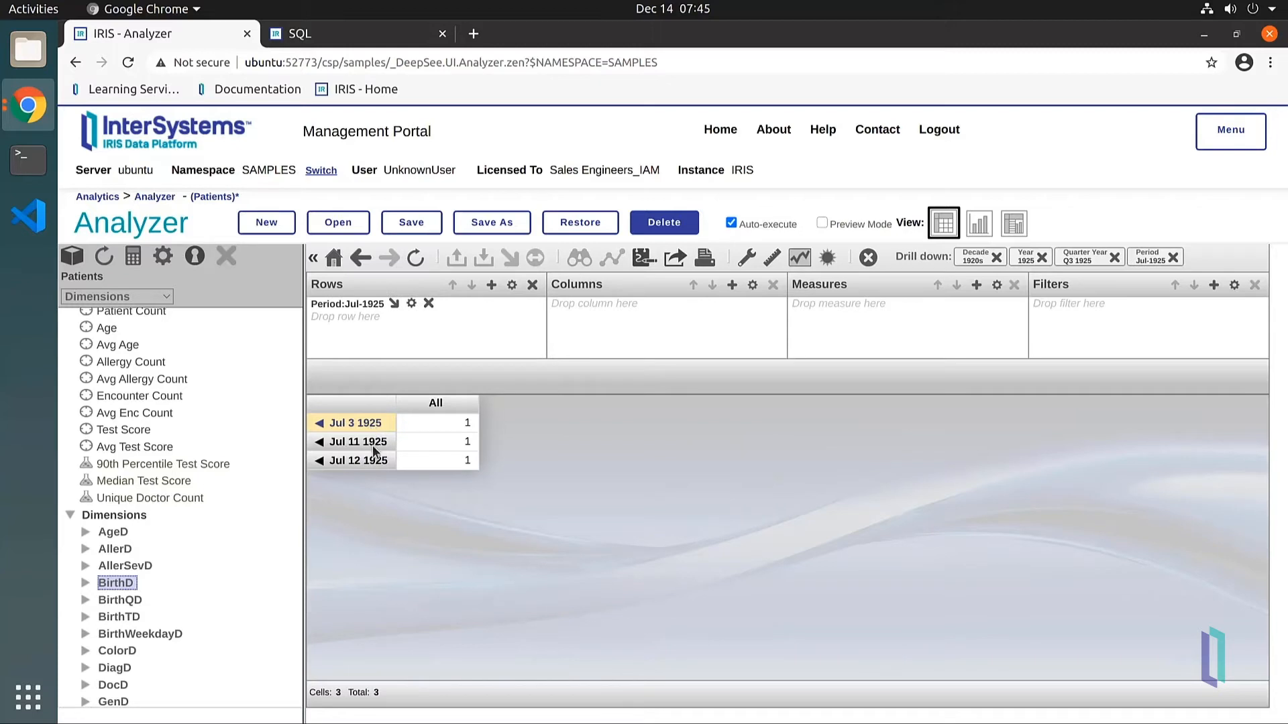
Step: Drill back up level by level from Jul-1925 to the decades, and remove Year 1931 from the drill-down path
{"action": "left_click", "coordinate": [319, 461]}
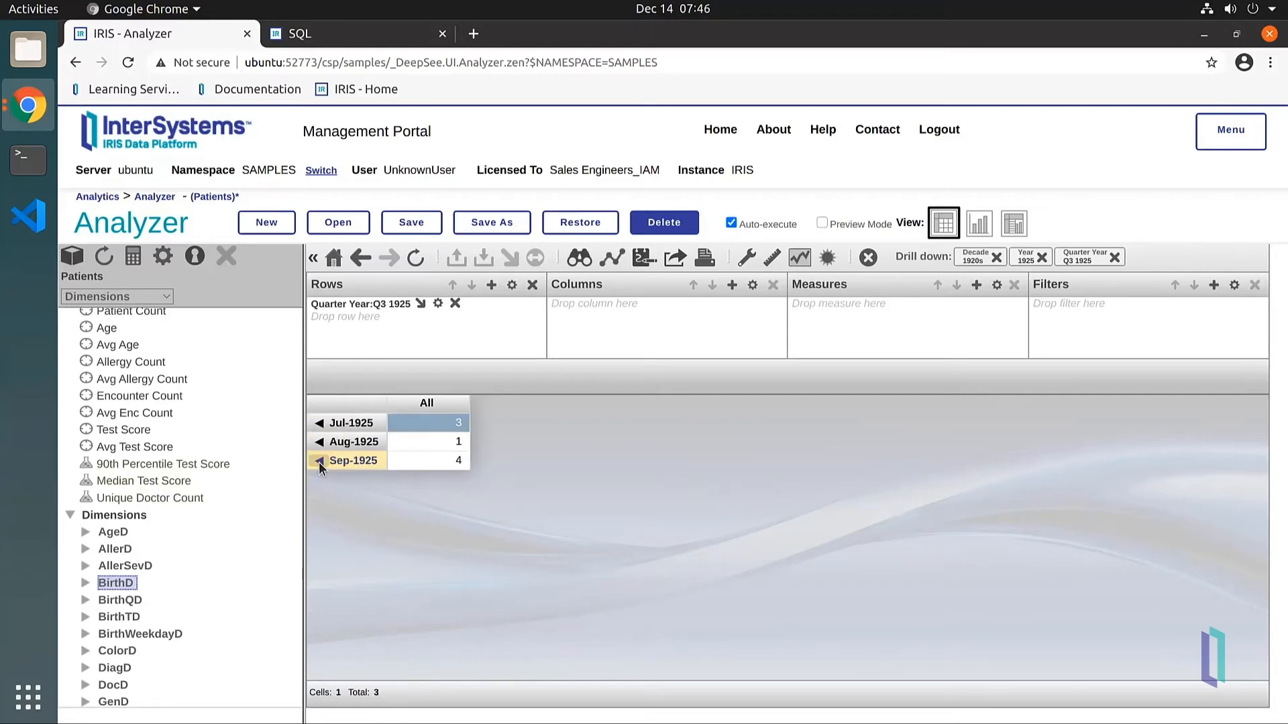
{"action": "left_click", "coordinate": [319, 462]}
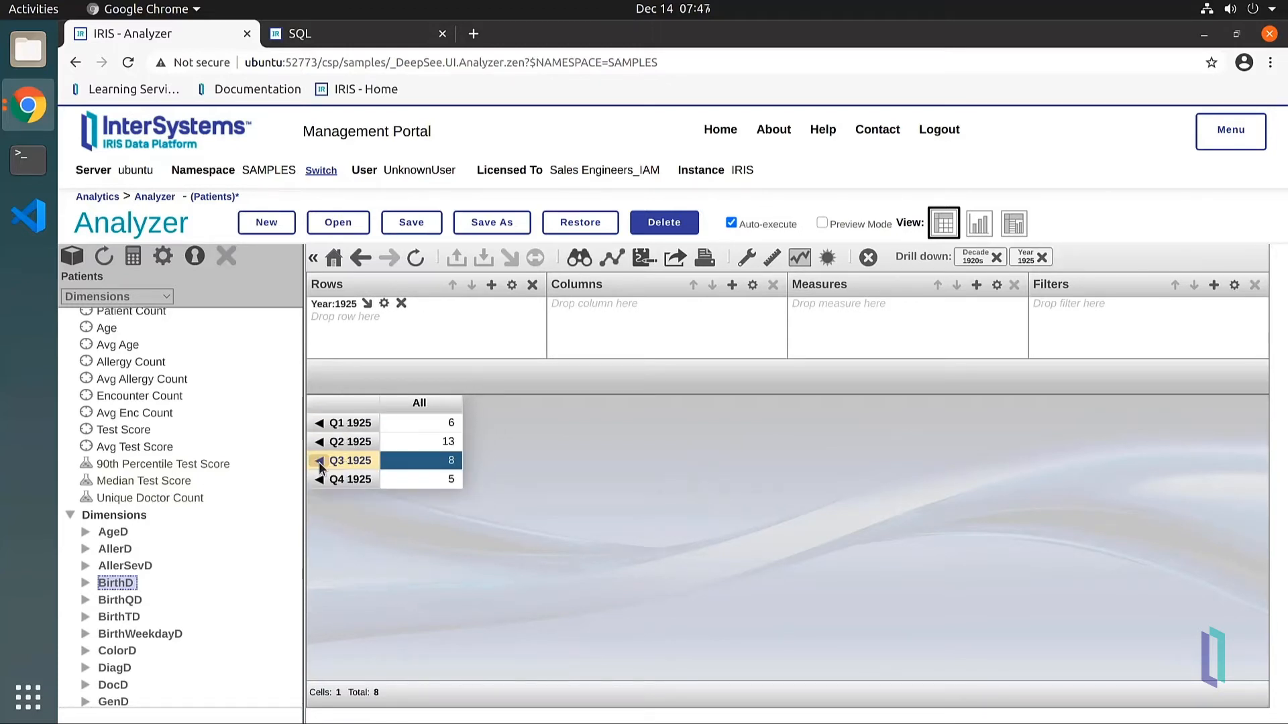
{"action": "left_click", "coordinate": [319, 461]}
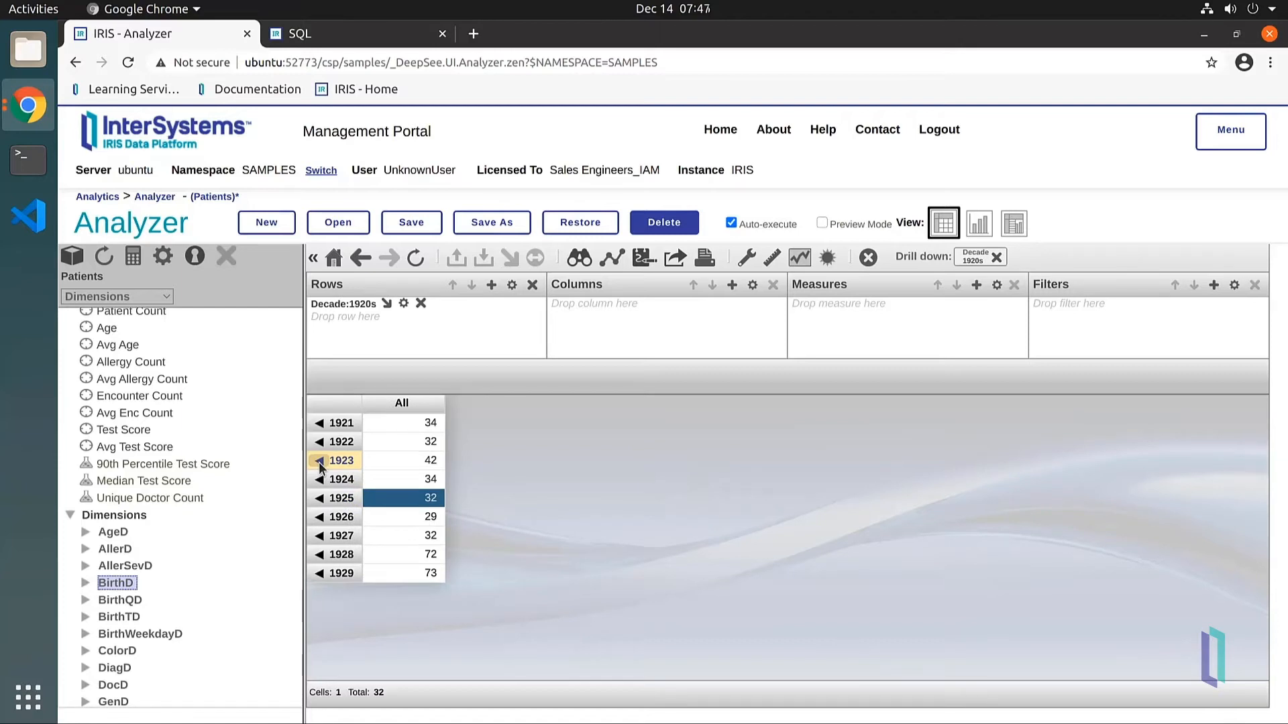
{"action": "left_click", "coordinate": [319, 461]}
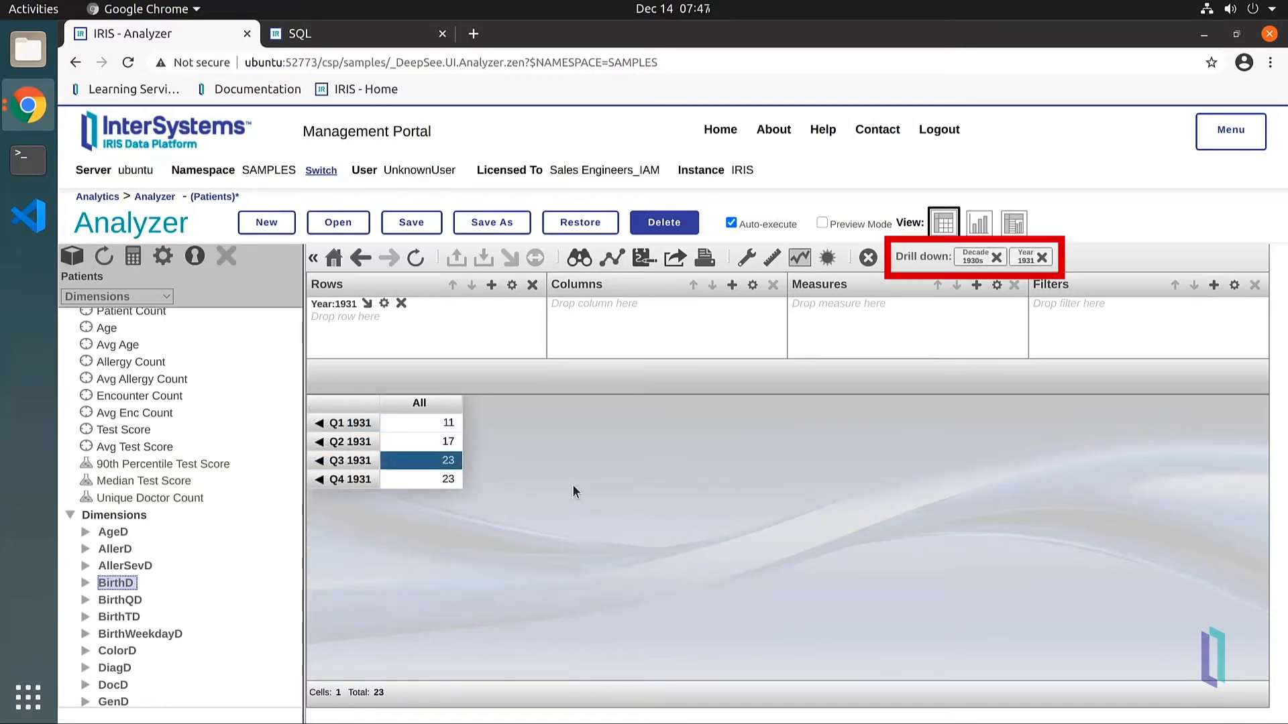
{"action": "left_click", "coordinate": [1041, 258]}
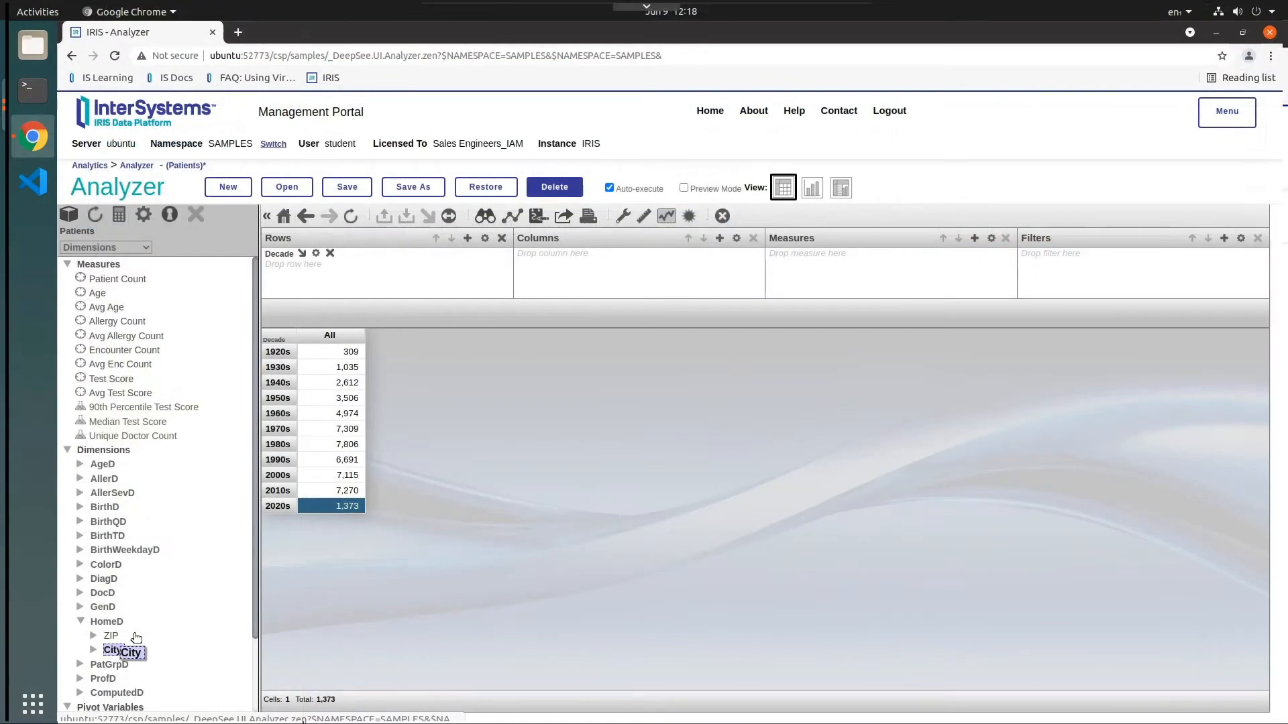
Step: Break down the 2020s decade row by HomeD's City level and drill back up out of the city list
{"action": "left_click_drag", "start_coordinate": [112, 650], "coordinate": [272, 504]}
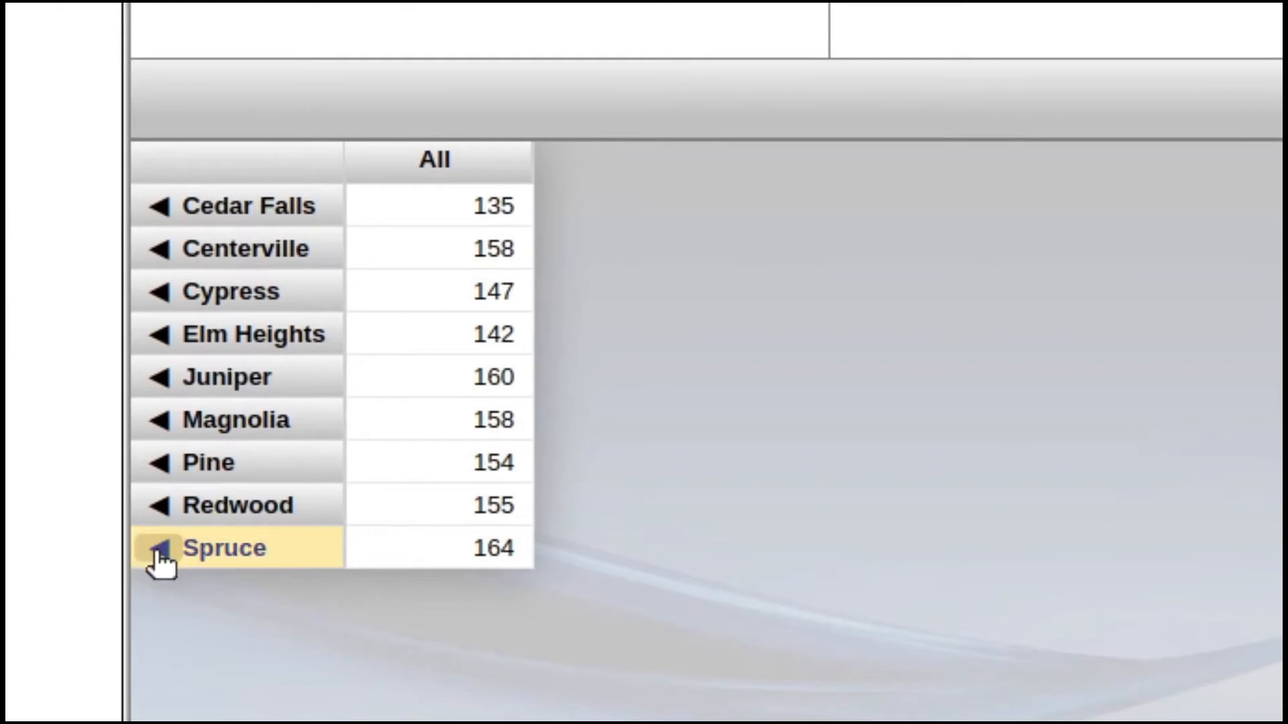
{"action": "left_click", "coordinate": [161, 549]}
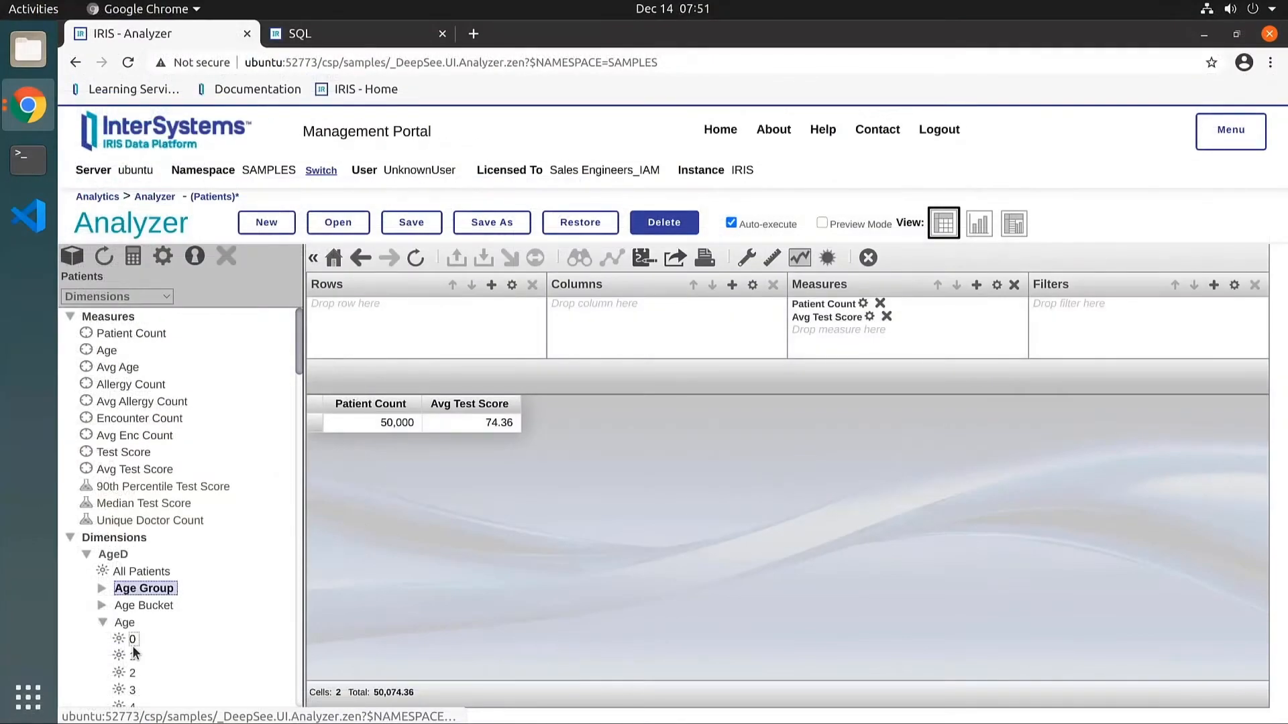
Step: Add the members 0 and 1 of AgeD's Age level as columns of the Patient Count and Avg Test Score pivot
{"action": "left_click_drag", "start_coordinate": [134, 652], "coordinate": [594, 319]}
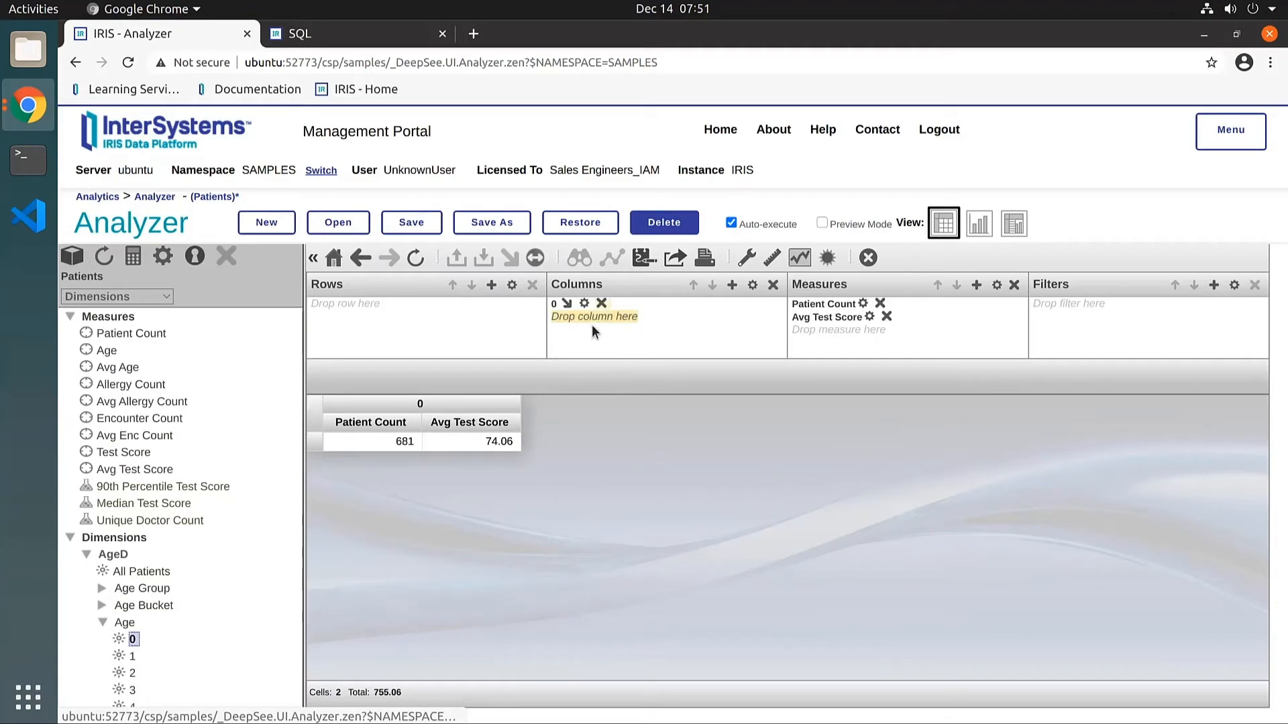
{"action": "left_click_drag", "start_coordinate": [132, 655], "coordinate": [589, 326]}
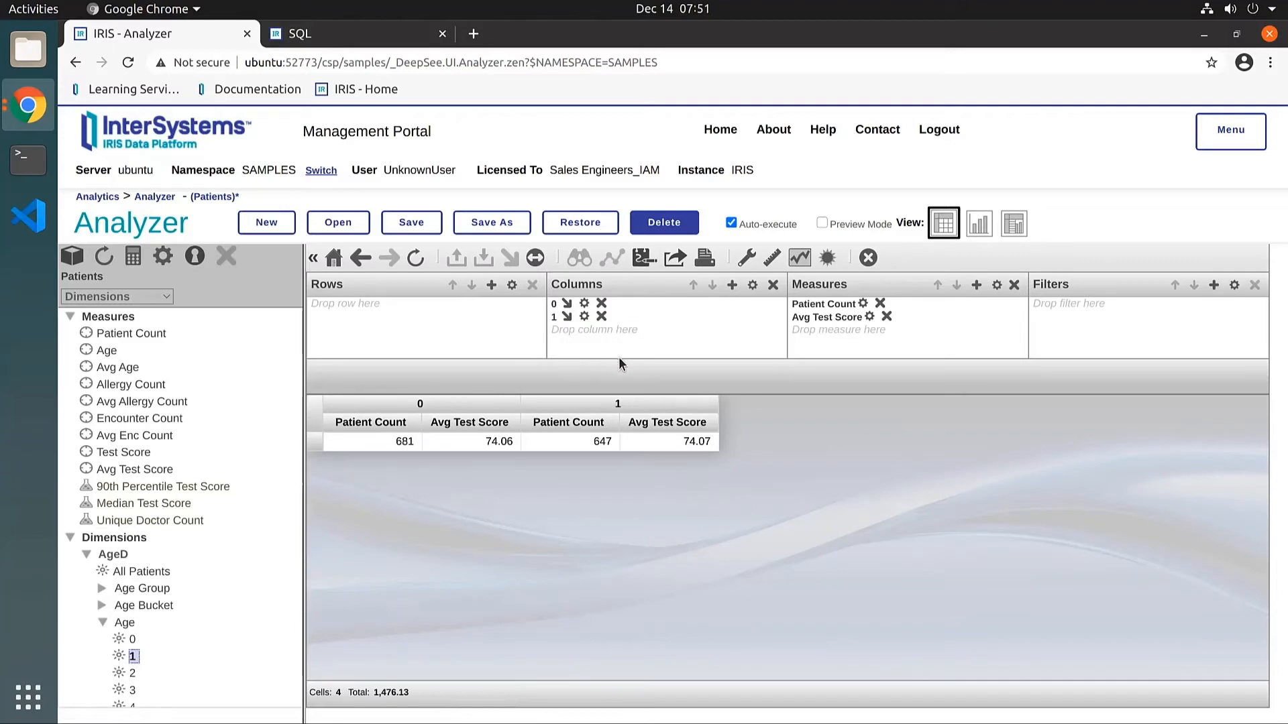
Step: Show the detail listing behind the Patient Count for age 0, look through its records, and return to the pivot table
{"action": "left_click", "coordinate": [401, 445]}
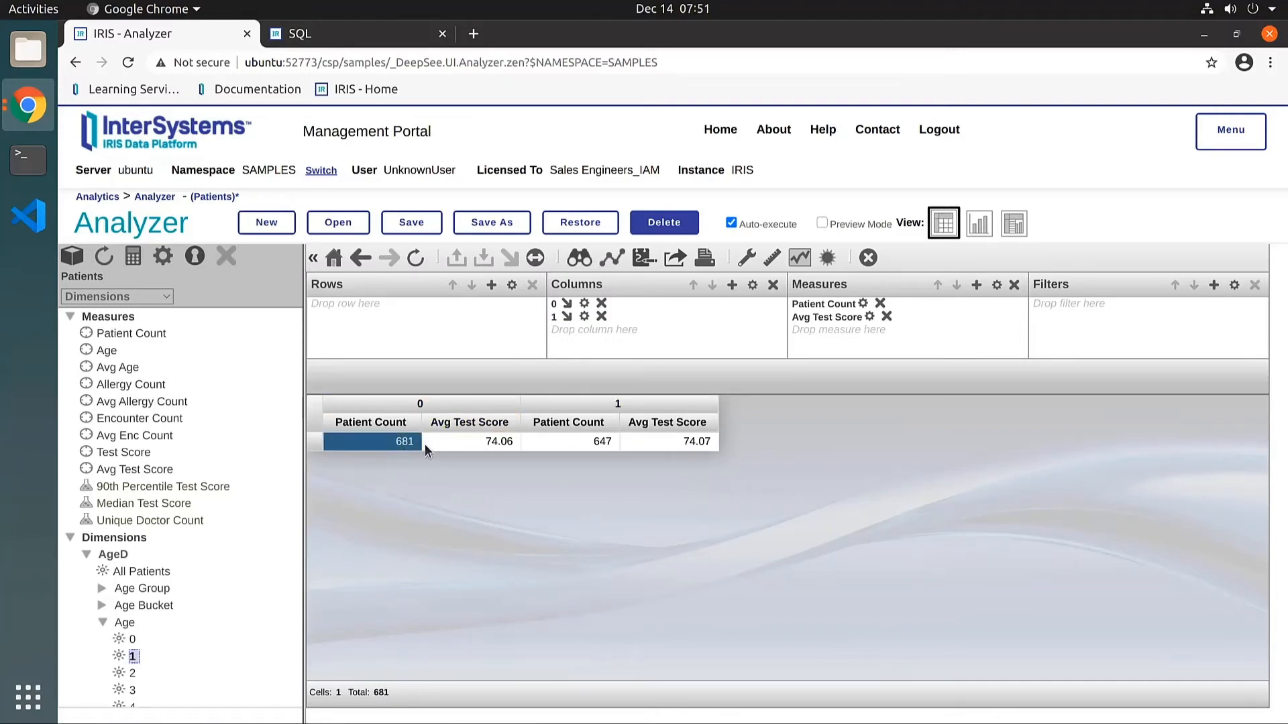
{"action": "left_click", "coordinate": [583, 258]}
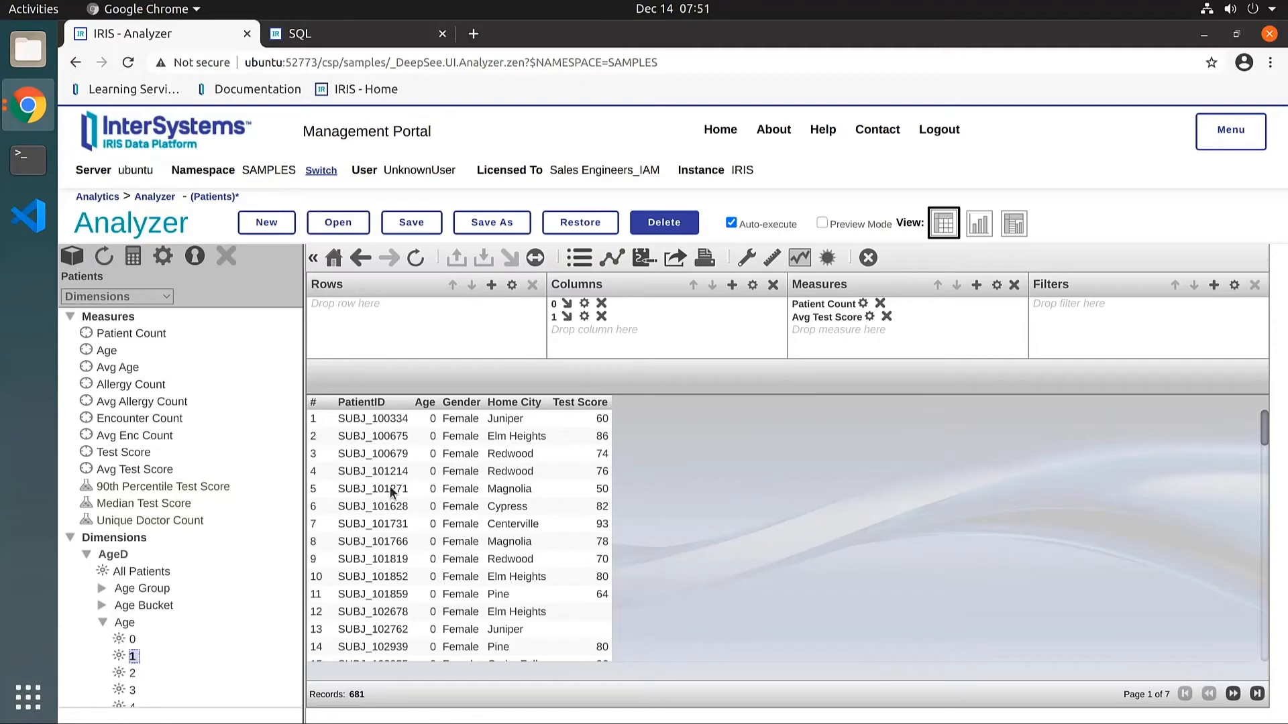
{"action": "scroll", "coordinate": [1260, 436], "scroll_direction": "down", "scroll_amount": 2}
{"action": "scroll", "coordinate": [1264, 477], "scroll_direction": "down", "scroll_amount": 10}
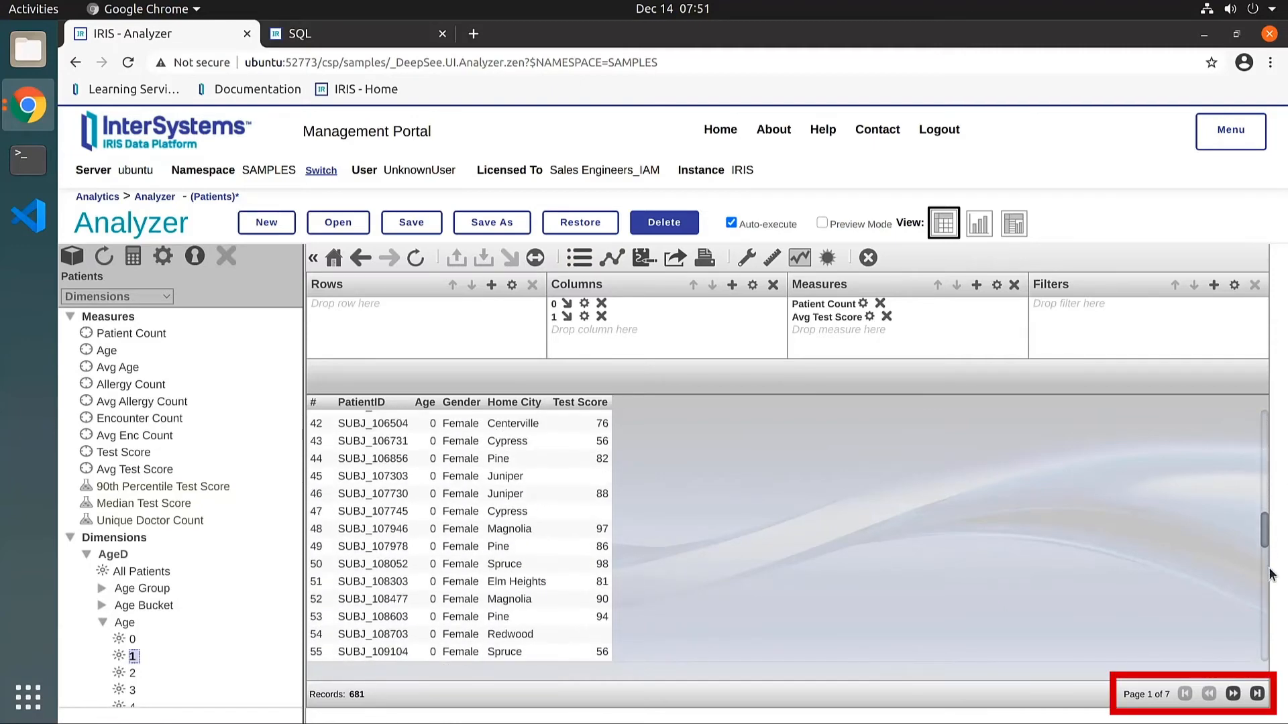
{"action": "scroll", "coordinate": [1266, 495], "scroll_direction": "up", "scroll_amount": 12}
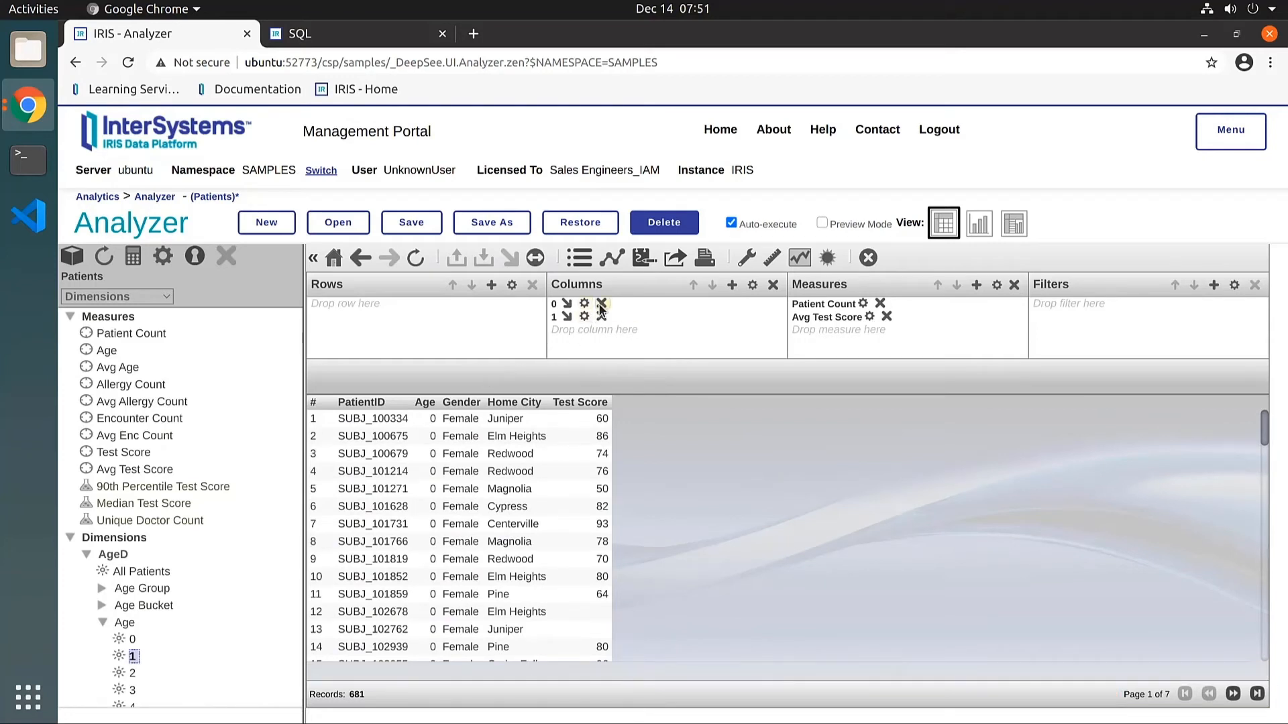
{"action": "left_click", "coordinate": [580, 258]}
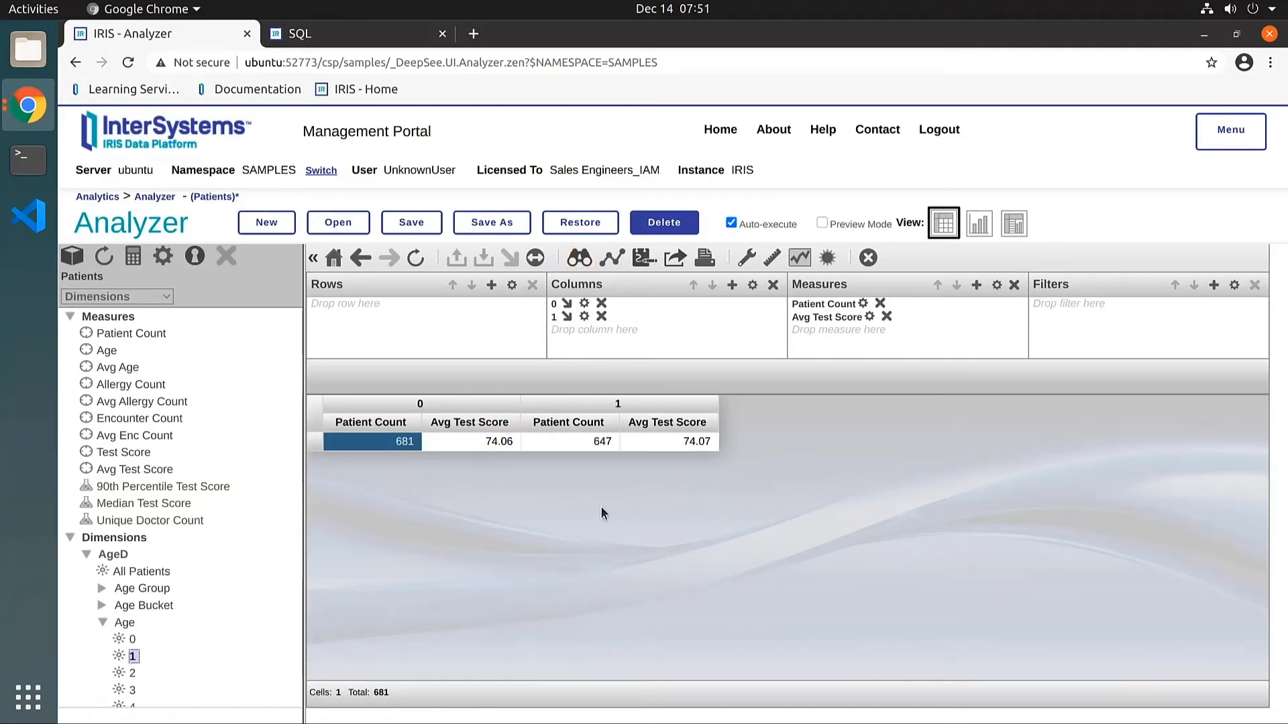
Step: Set the pivot's listing to Doctor details in the pivot options and display that listing for the age 0 Patient Count
{"action": "left_click", "coordinate": [747, 259]}
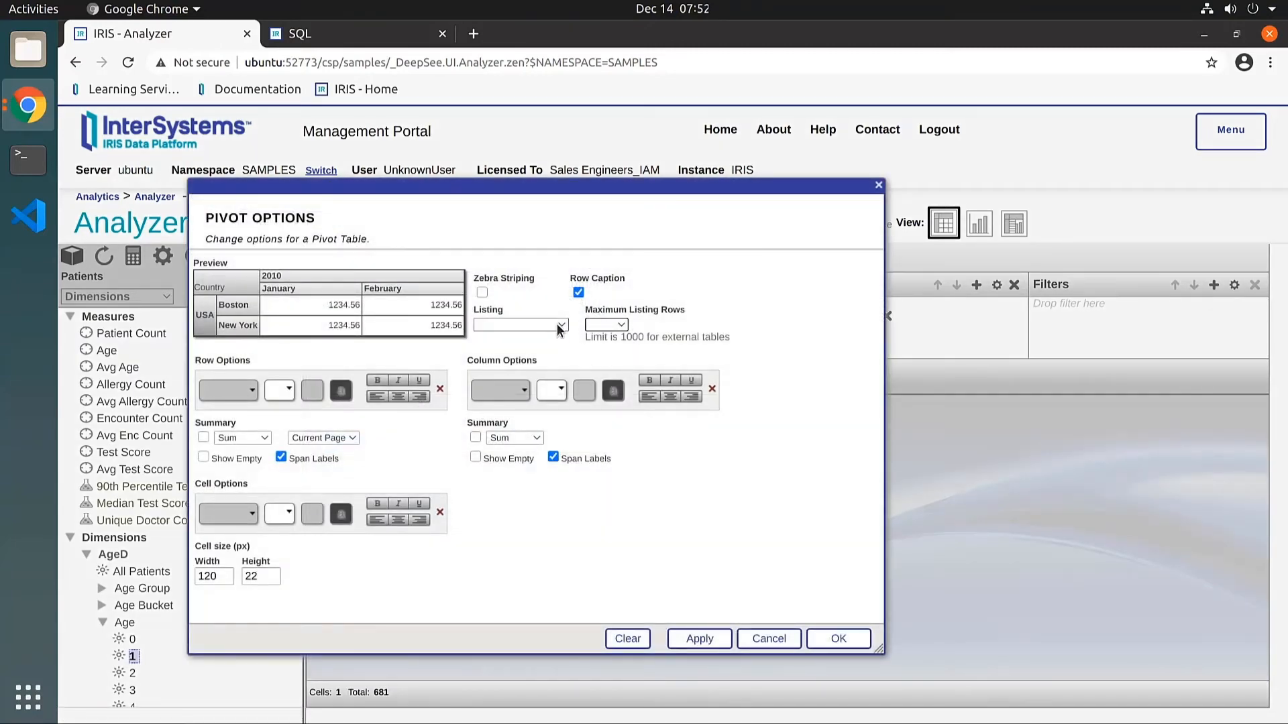
{"action": "left_click", "coordinate": [561, 326]}
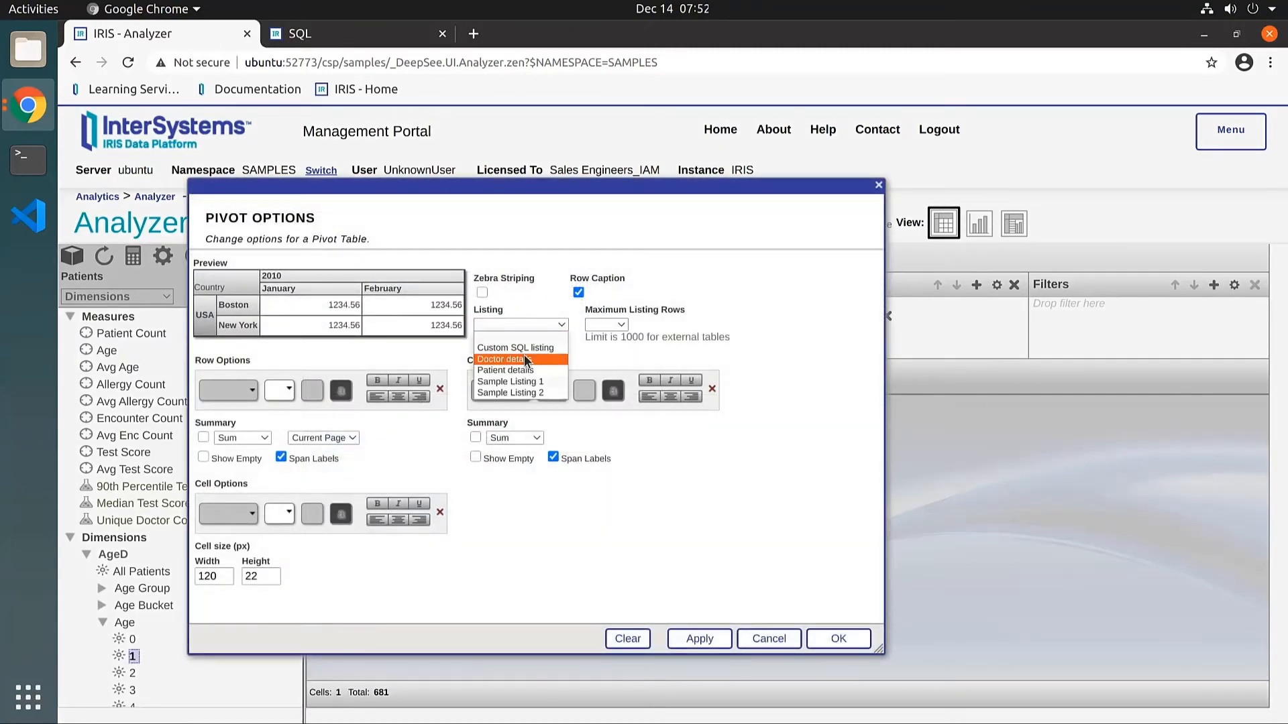
{"action": "left_click", "coordinate": [842, 645]}
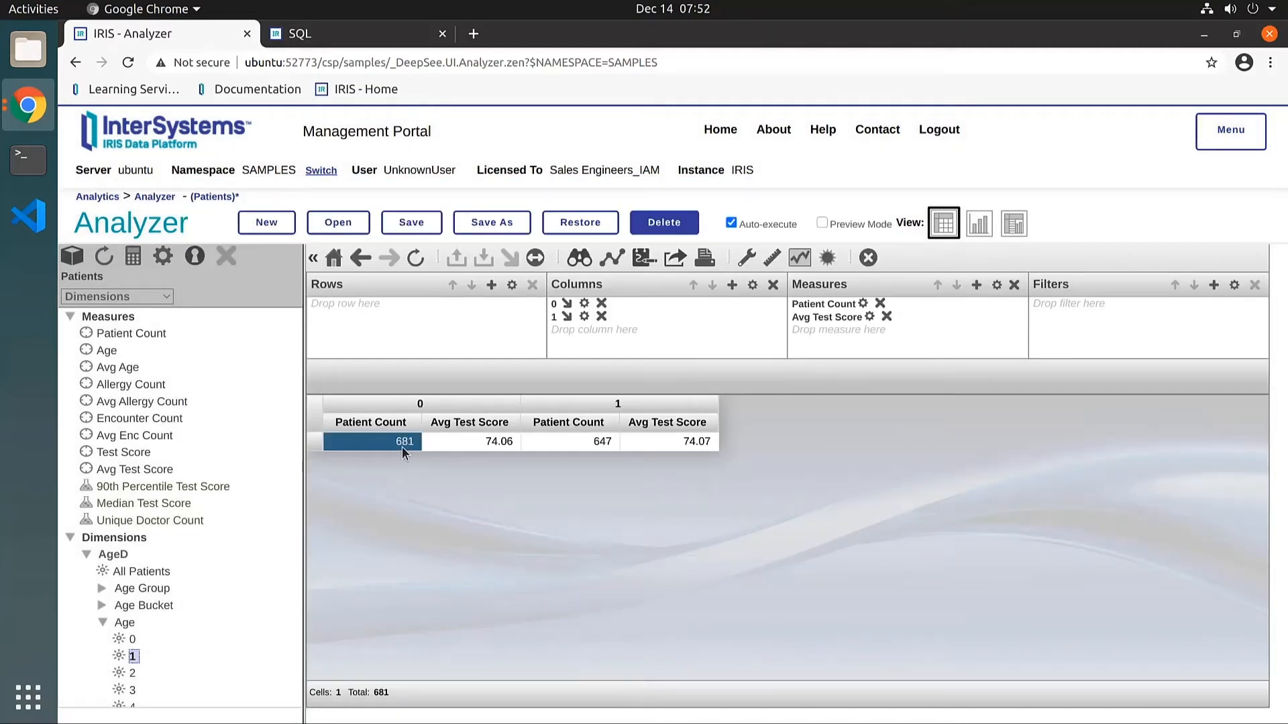
{"action": "left_click", "coordinate": [578, 258]}
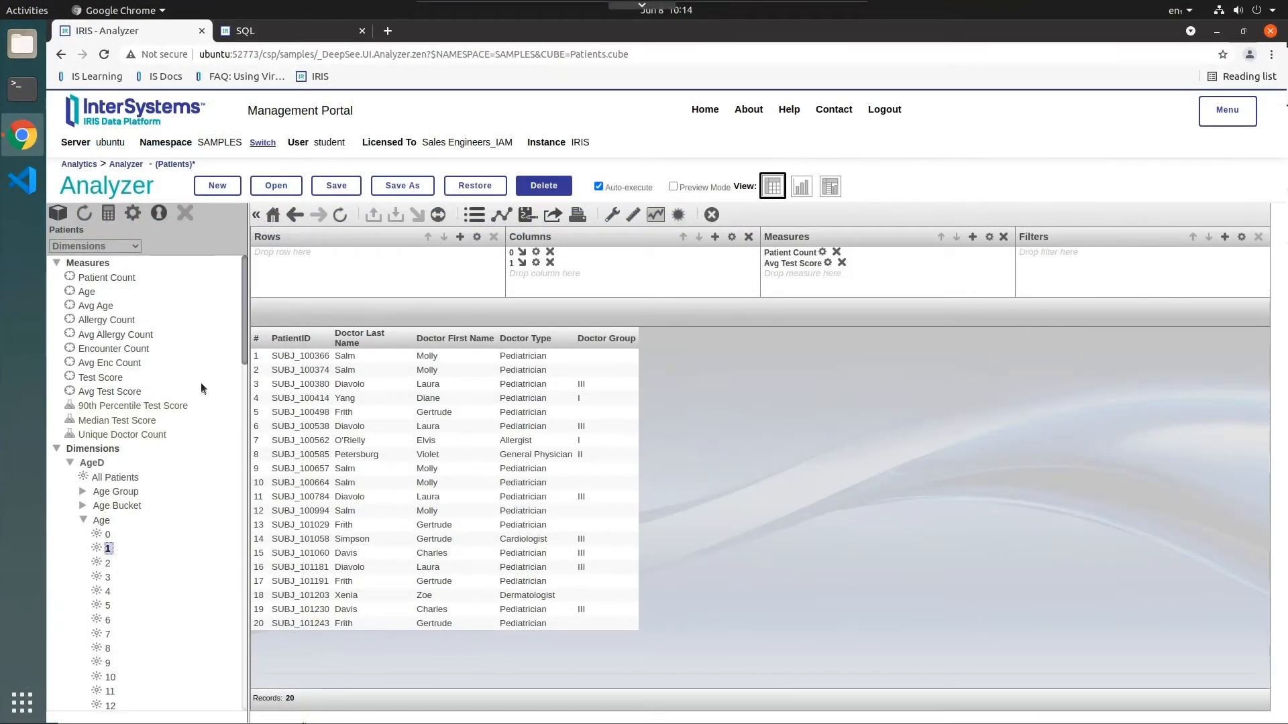
Step: Browse the cube's detail listings Custom SQL listing, Doctor details, Patient details and Sample Listing 1, and return to the Dimensions list
{"action": "left_click", "coordinate": [108, 249]}
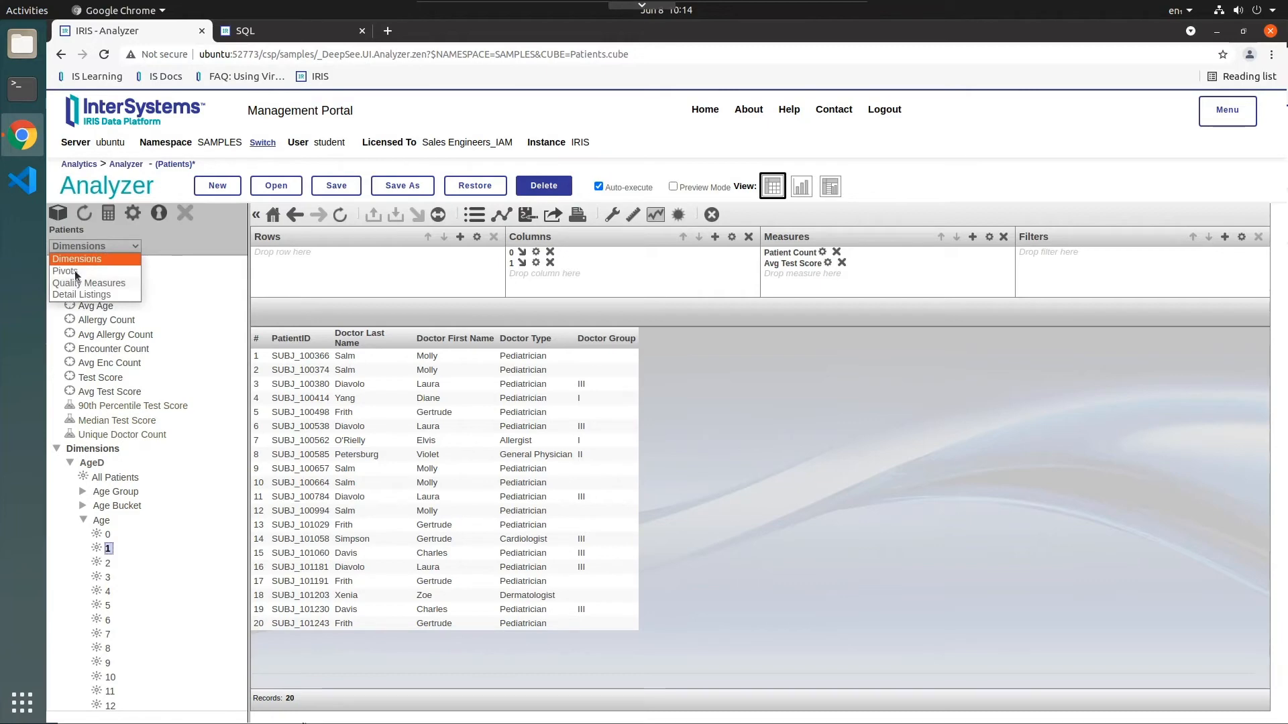
{"action": "left_click", "coordinate": [82, 295]}
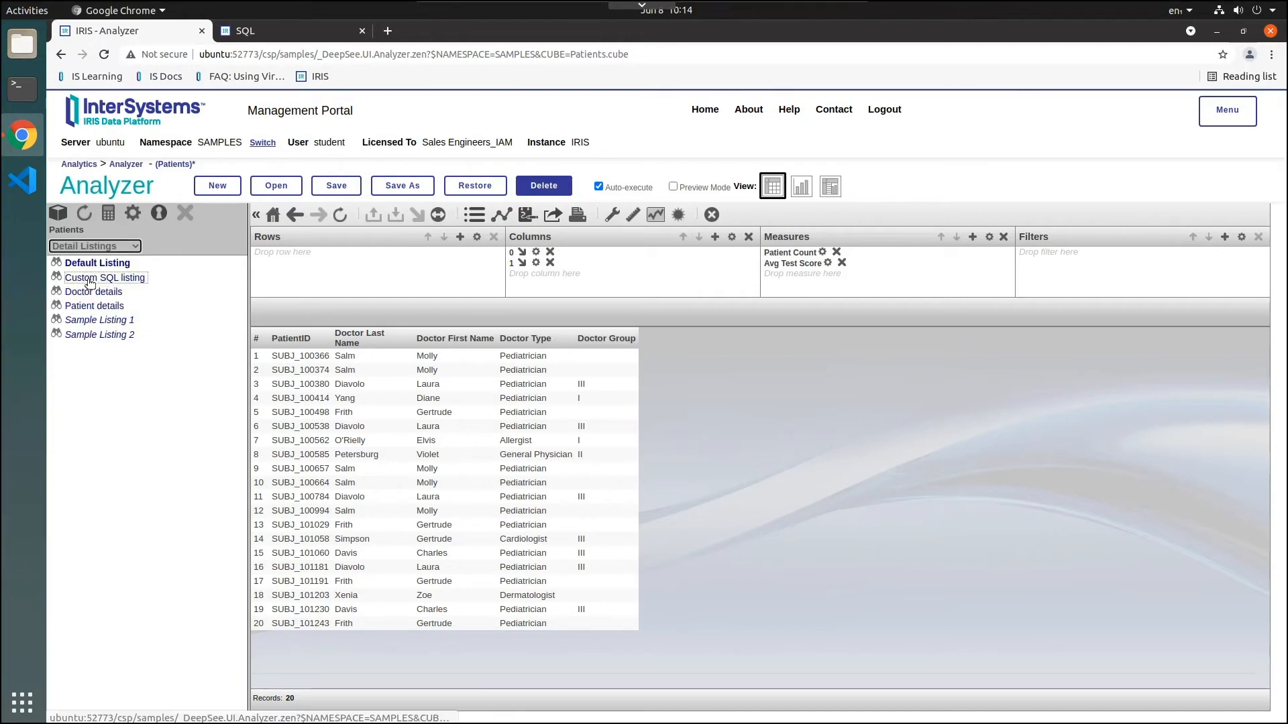
{"action": "left_click", "coordinate": [87, 279]}
{"action": "left_click", "coordinate": [87, 292]}
{"action": "left_click", "coordinate": [89, 308]}
{"action": "left_click", "coordinate": [94, 320]}
{"action": "left_click", "coordinate": [70, 244]}
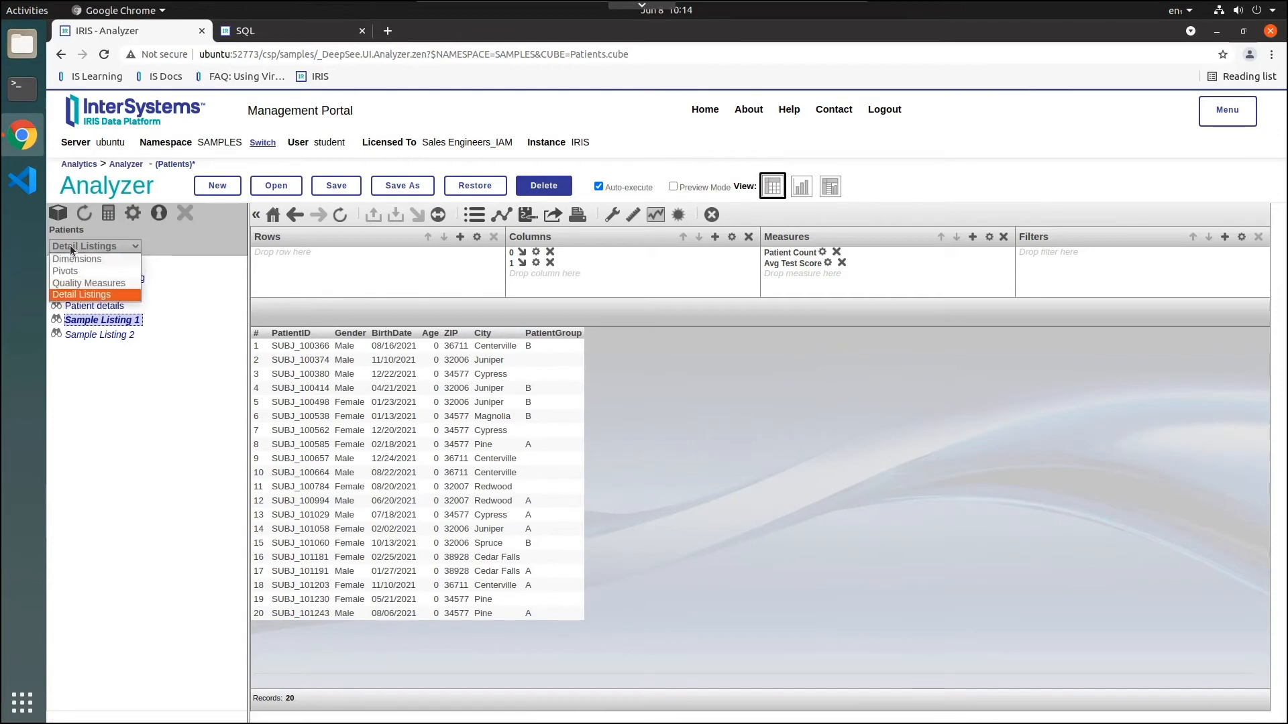
{"action": "left_click", "coordinate": [98, 266]}
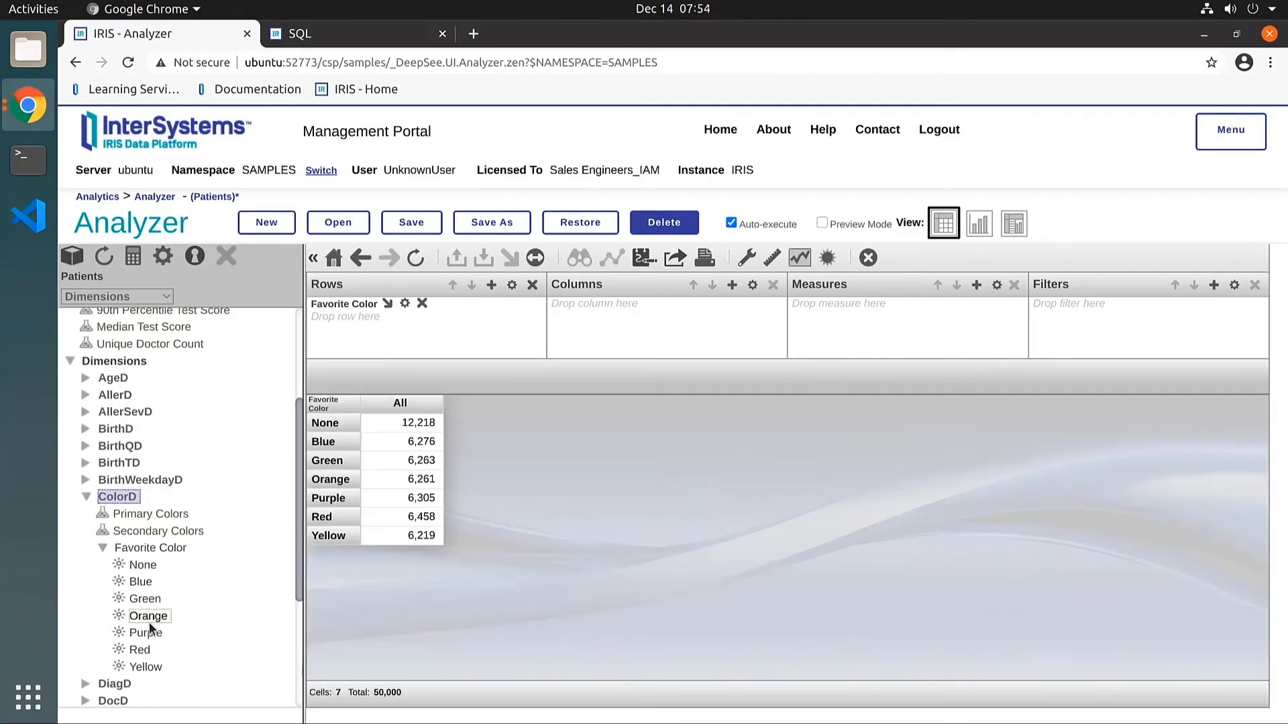
Step: Filter the pivot by the favorite color Red and replace the Favorite Color row with AgeD's Age Group level
{"action": "left_click_drag", "start_coordinate": [142, 645], "coordinate": [1080, 317]}
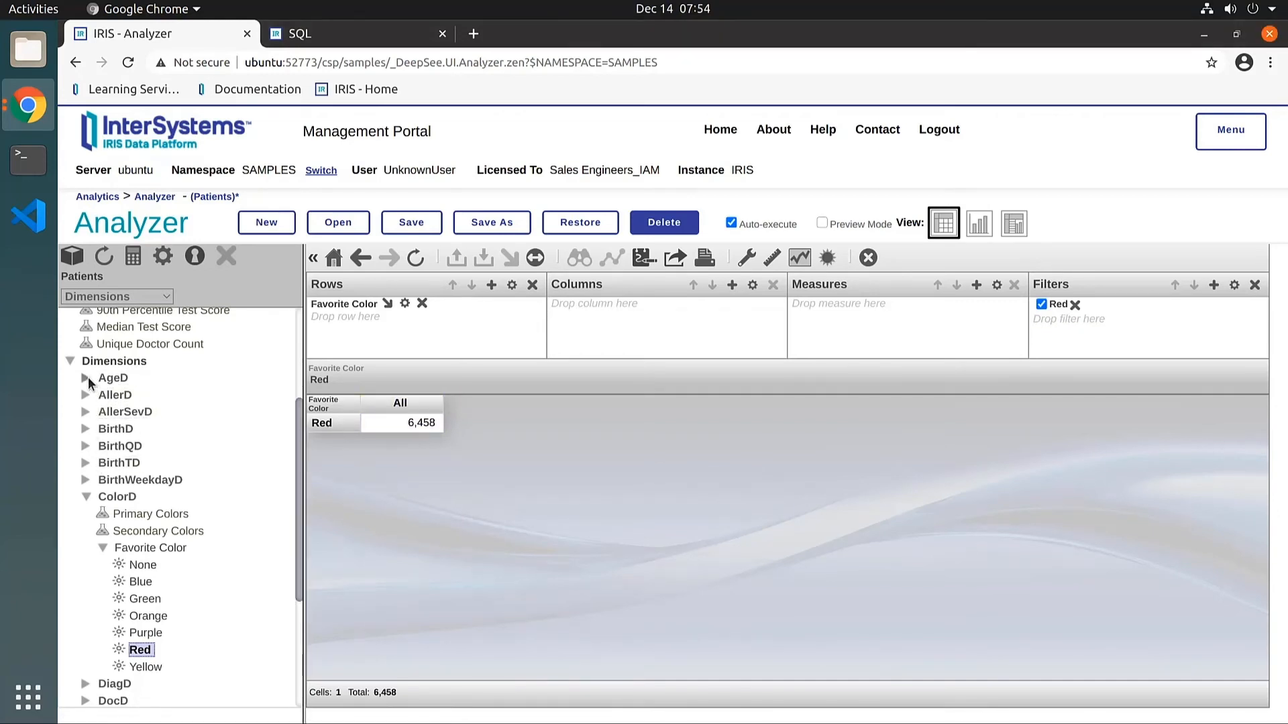
{"action": "left_click", "coordinate": [421, 303]}
{"action": "left_click", "coordinate": [85, 378]}
{"action": "left_click_drag", "start_coordinate": [137, 411], "coordinate": [369, 326]}
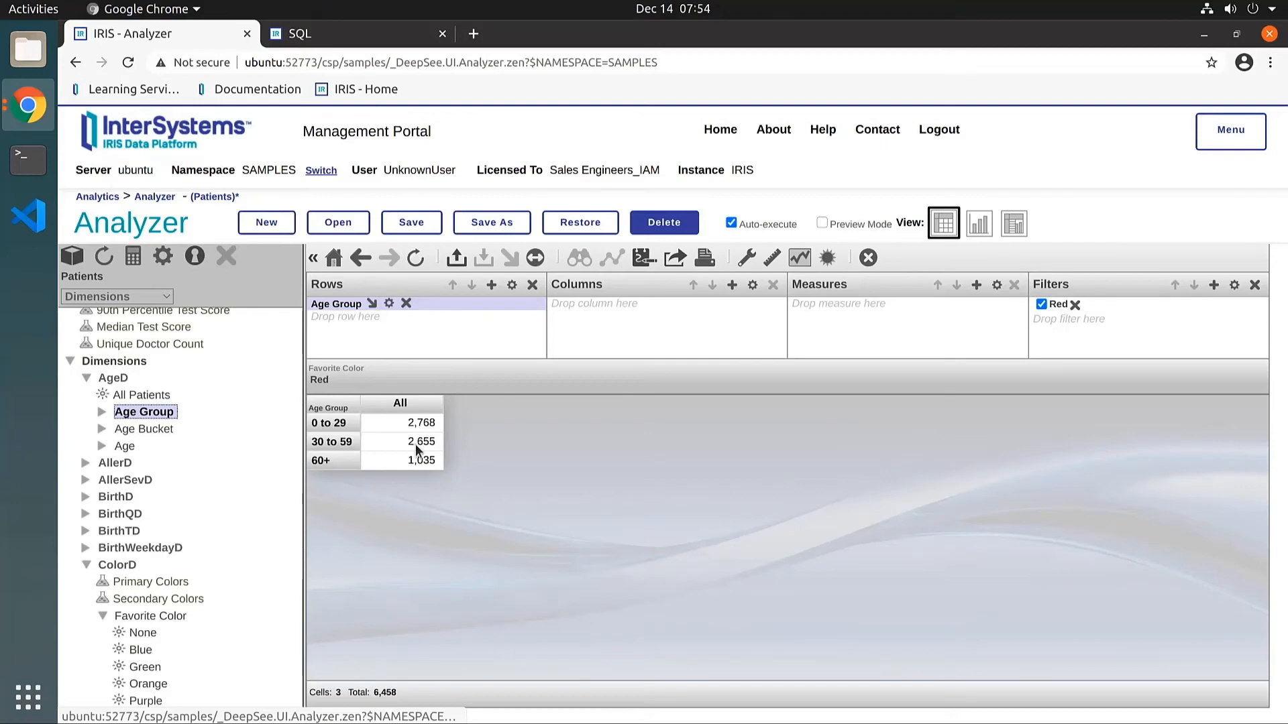
Step: Turn on the row summary with Sum in the pivot options of the Age Group table
{"action": "left_click", "coordinate": [747, 257]}
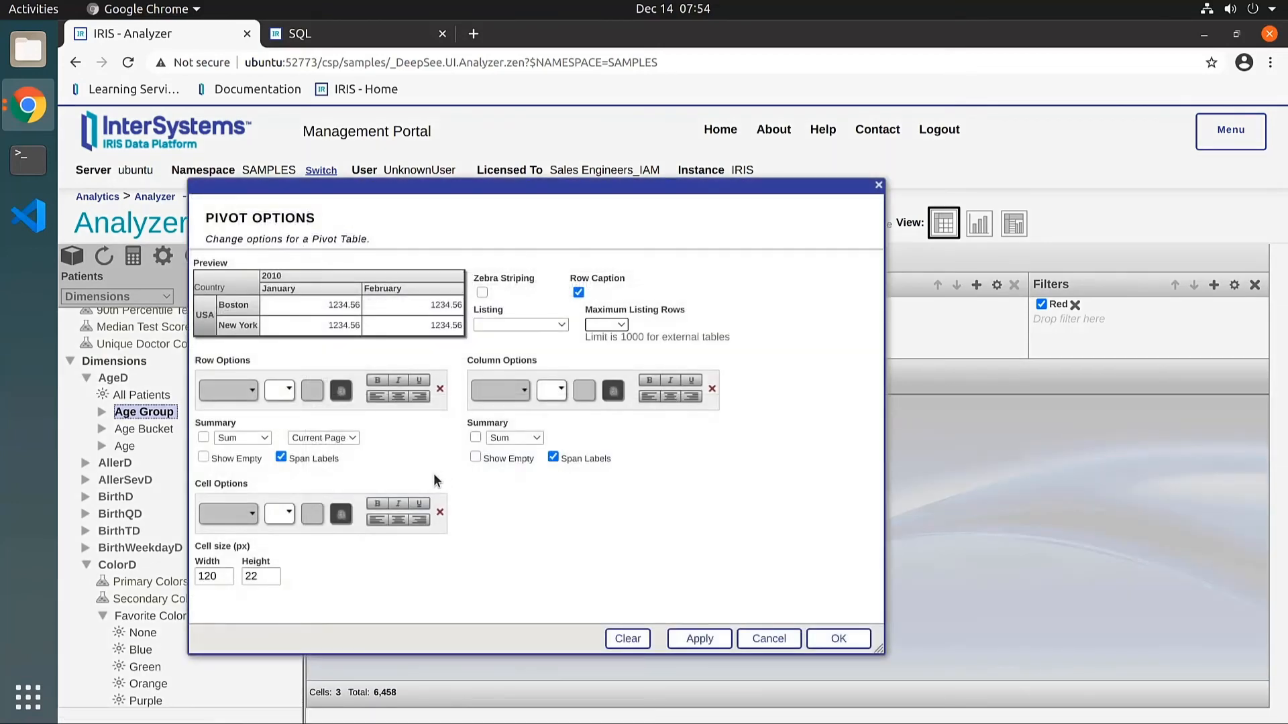
{"action": "left_click", "coordinate": [203, 437]}
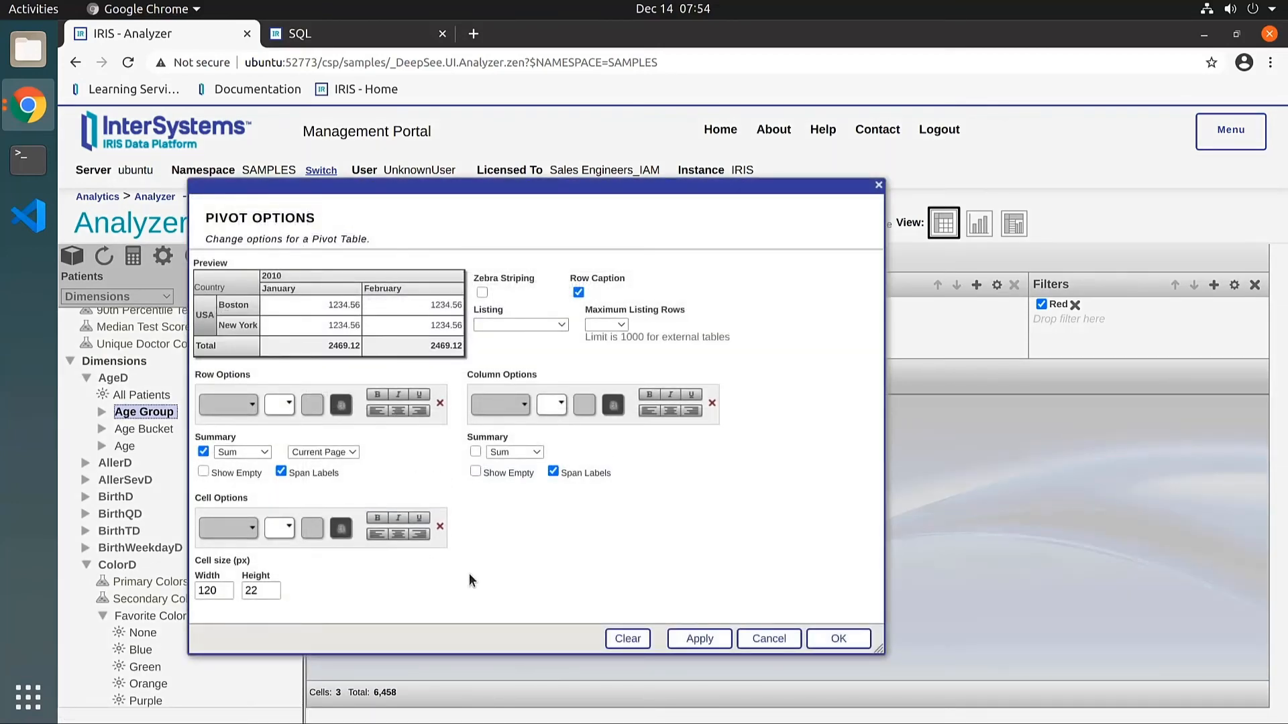
{"action": "left_click", "coordinate": [837, 640]}
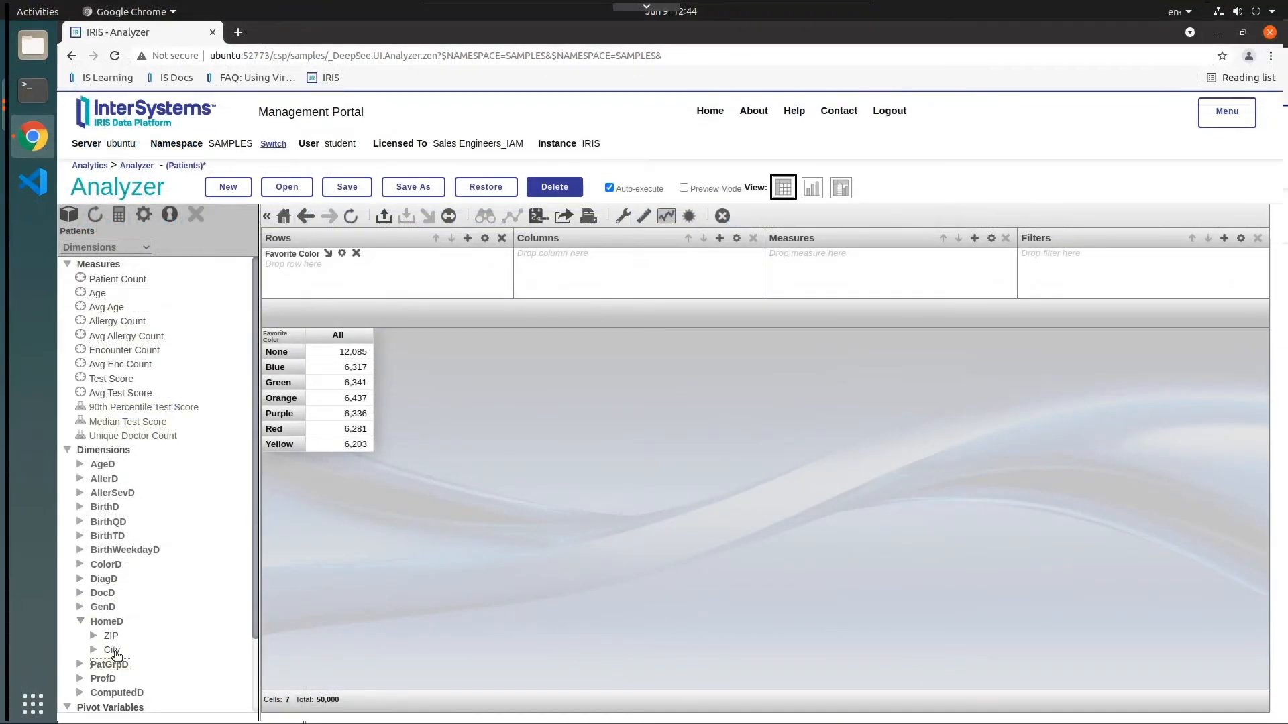
Step: Add HomeD's City level as a filter to the Favorite Color pivot and open its list of cities
{"action": "left_click", "coordinate": [113, 650]}
{"action": "left_click_drag", "start_coordinate": [235, 531], "coordinate": [313, 310]}
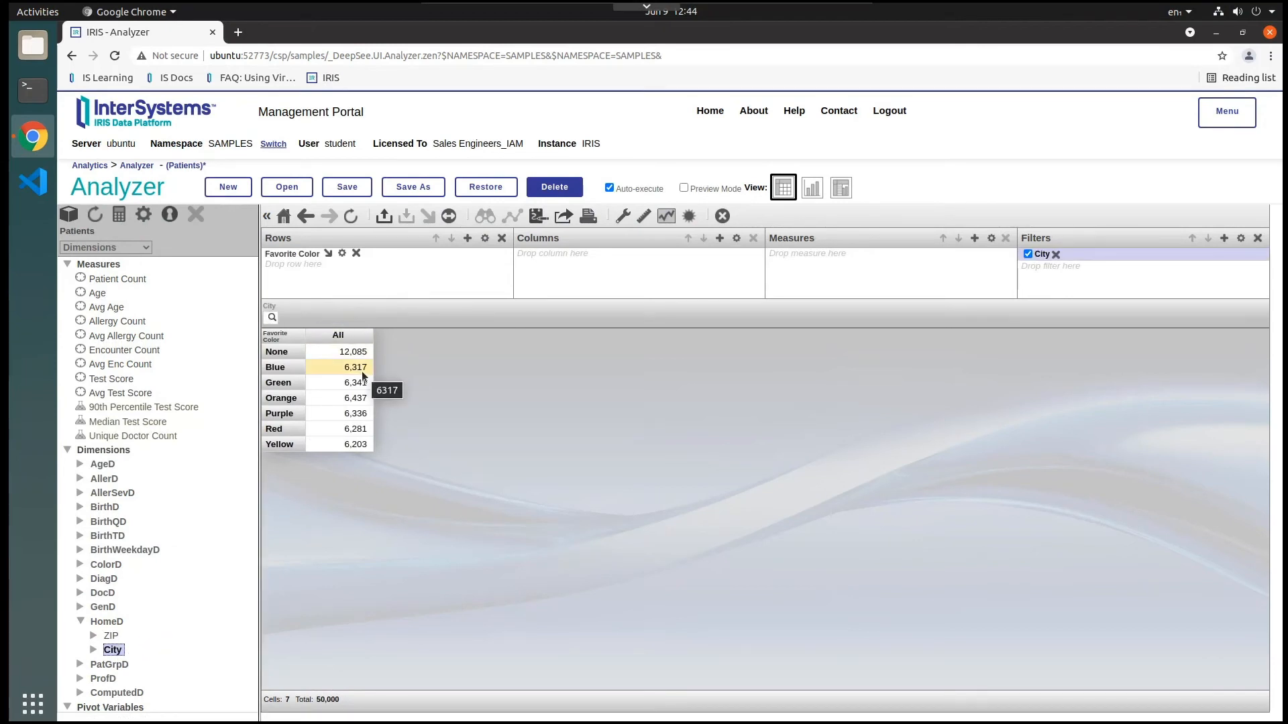
{"action": "left_click", "coordinate": [273, 318]}
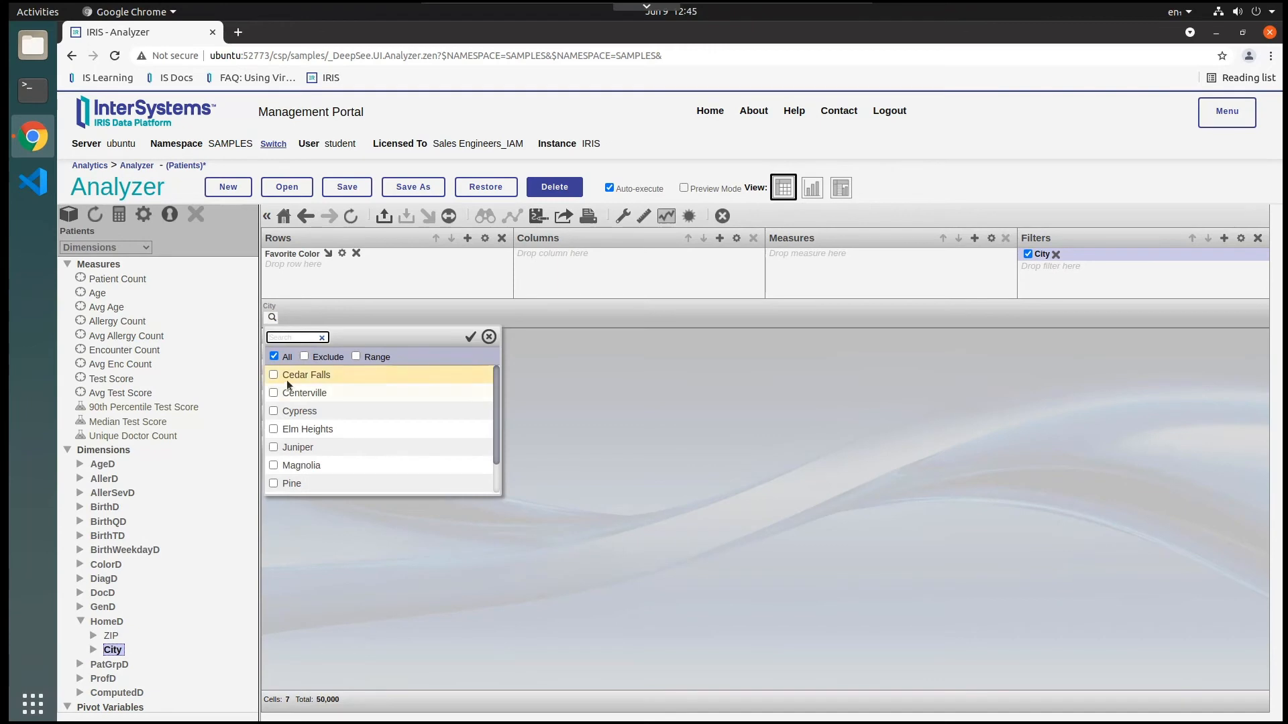
Step: Try the Exclude and Range options of the City filter and return to the plain member list
{"action": "left_click", "coordinate": [305, 356]}
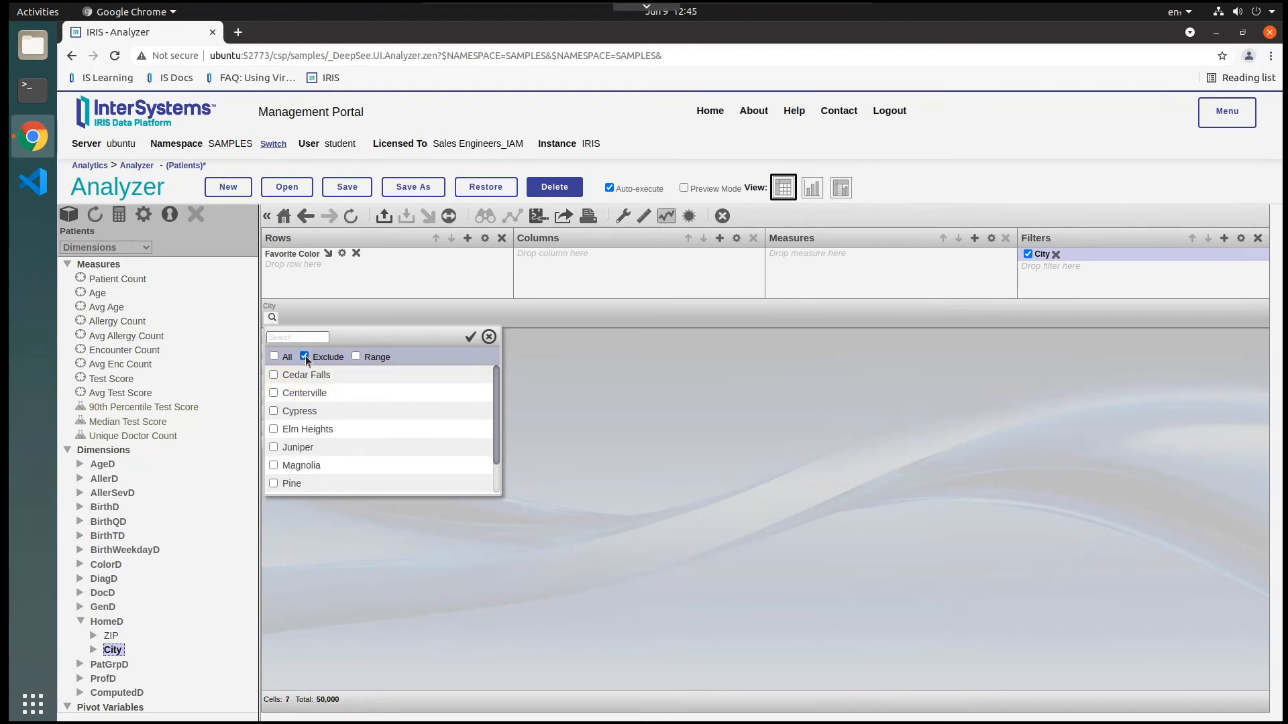
{"action": "left_click", "coordinate": [356, 356]}
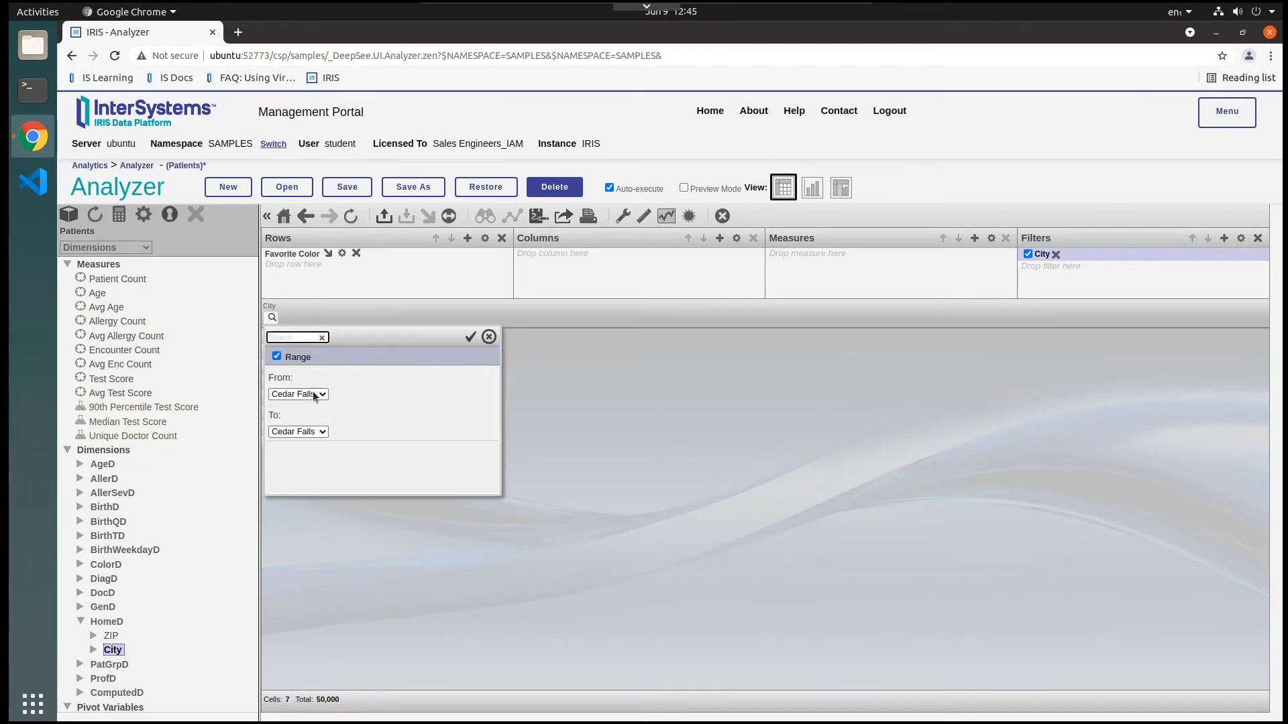
{"action": "left_click", "coordinate": [276, 356]}
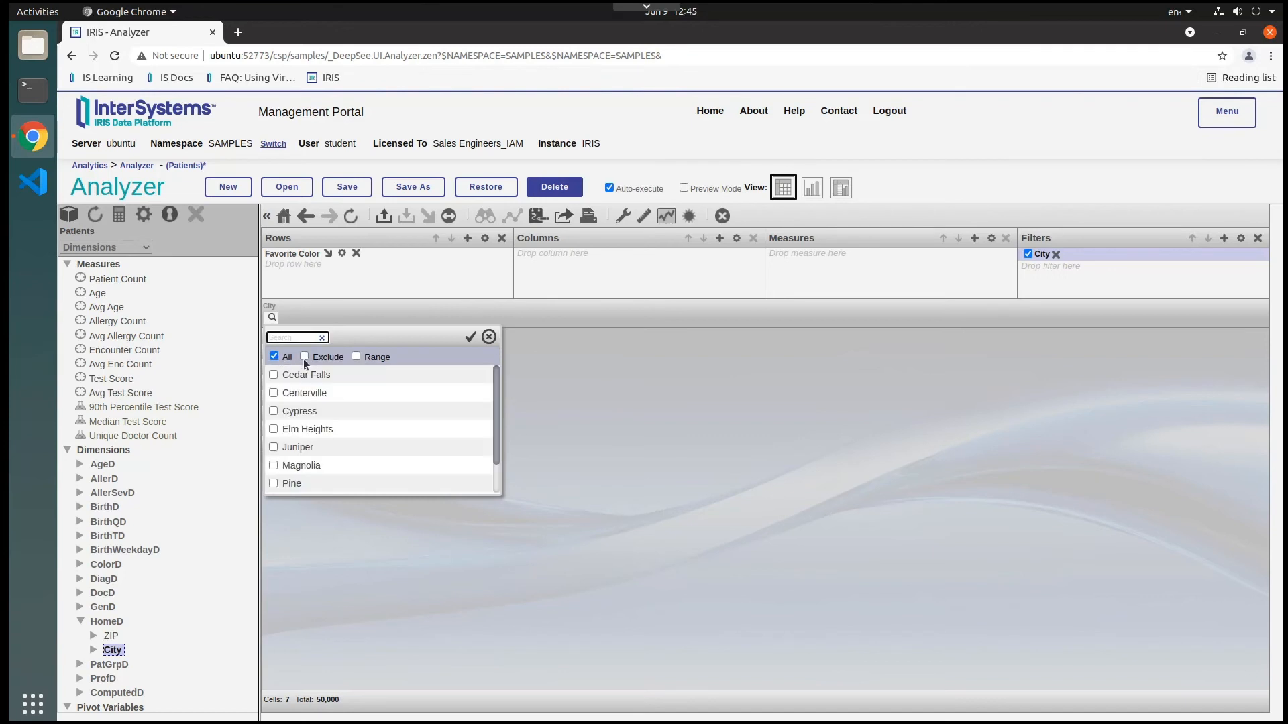
Step: Select Cypress and Elm Heights in the City filter's member list, and toggle Cypress once more
{"action": "left_click", "coordinate": [274, 411]}
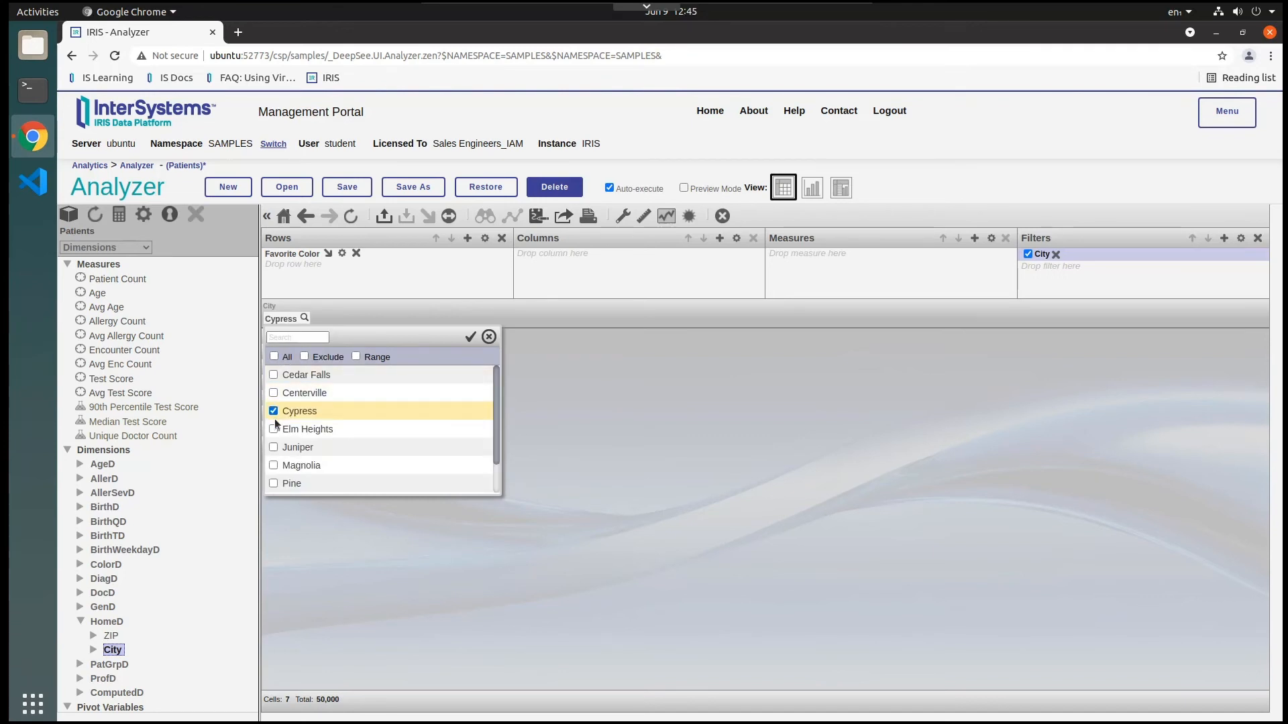
{"action": "left_click", "coordinate": [273, 429]}
{"action": "left_click", "coordinate": [273, 411]}
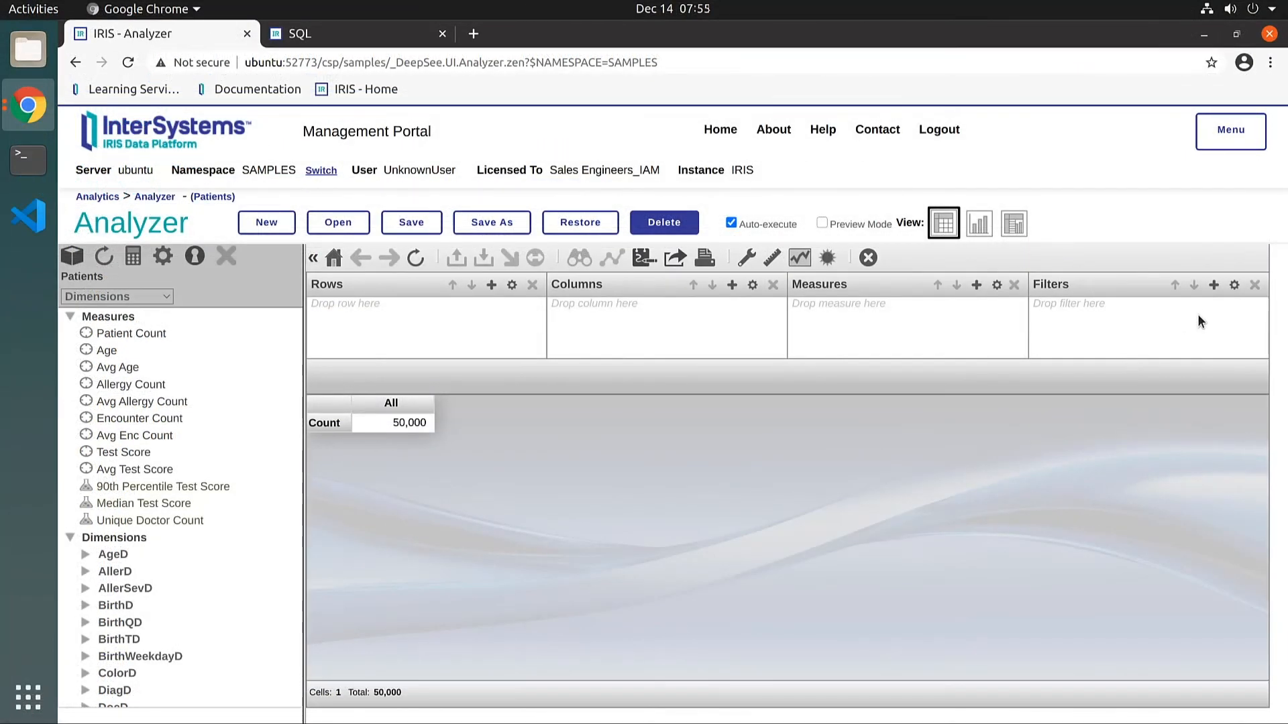
Step: Add an advanced filter condition to the empty Patients pivot and base it on Measures.Test Score
{"action": "left_click", "coordinate": [1234, 286]}
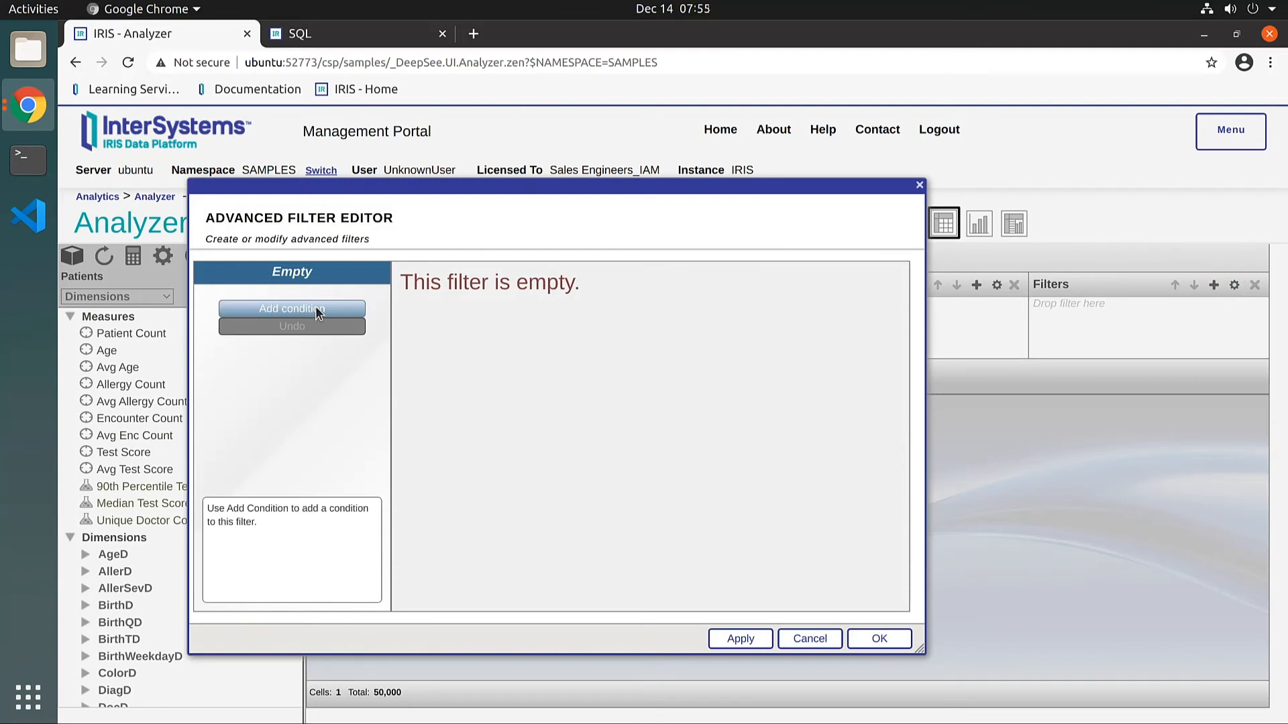
{"action": "left_click", "coordinate": [315, 307]}
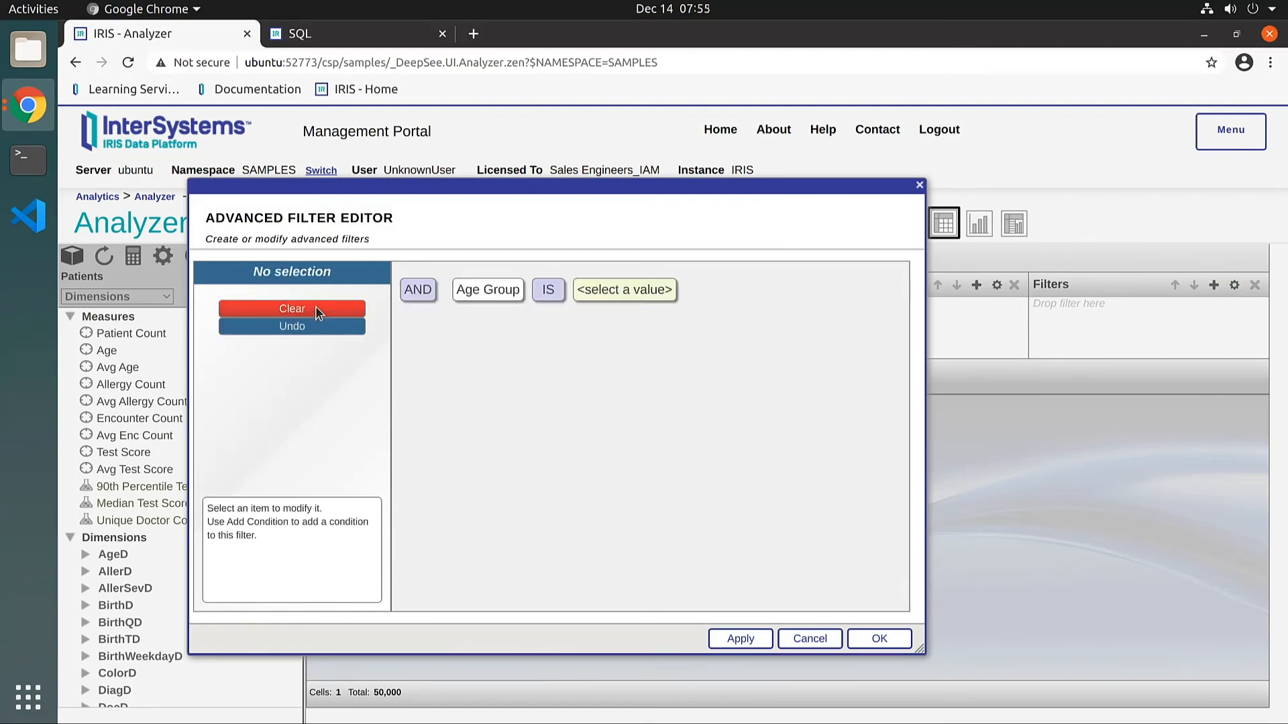
{"action": "left_click", "coordinate": [504, 288]}
{"action": "left_click", "coordinate": [361, 338]}
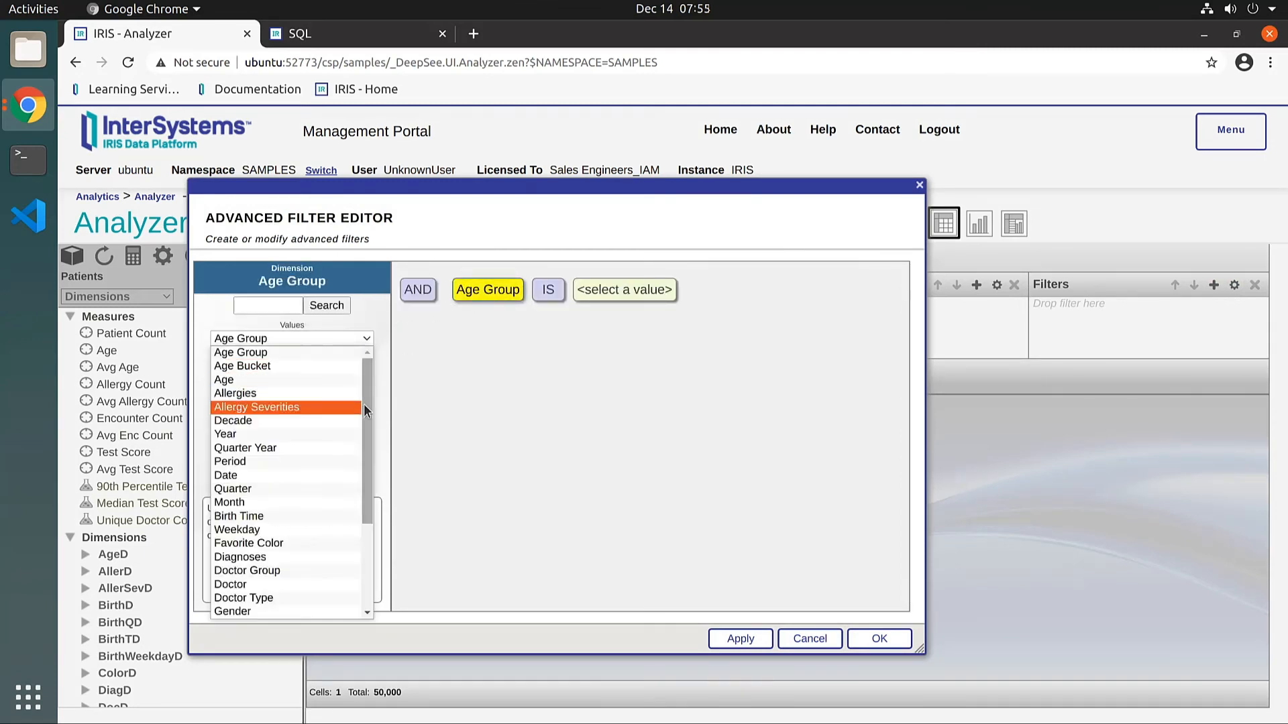
{"action": "scroll", "coordinate": [364, 404], "scroll_direction": "down", "scroll_amount": 3}
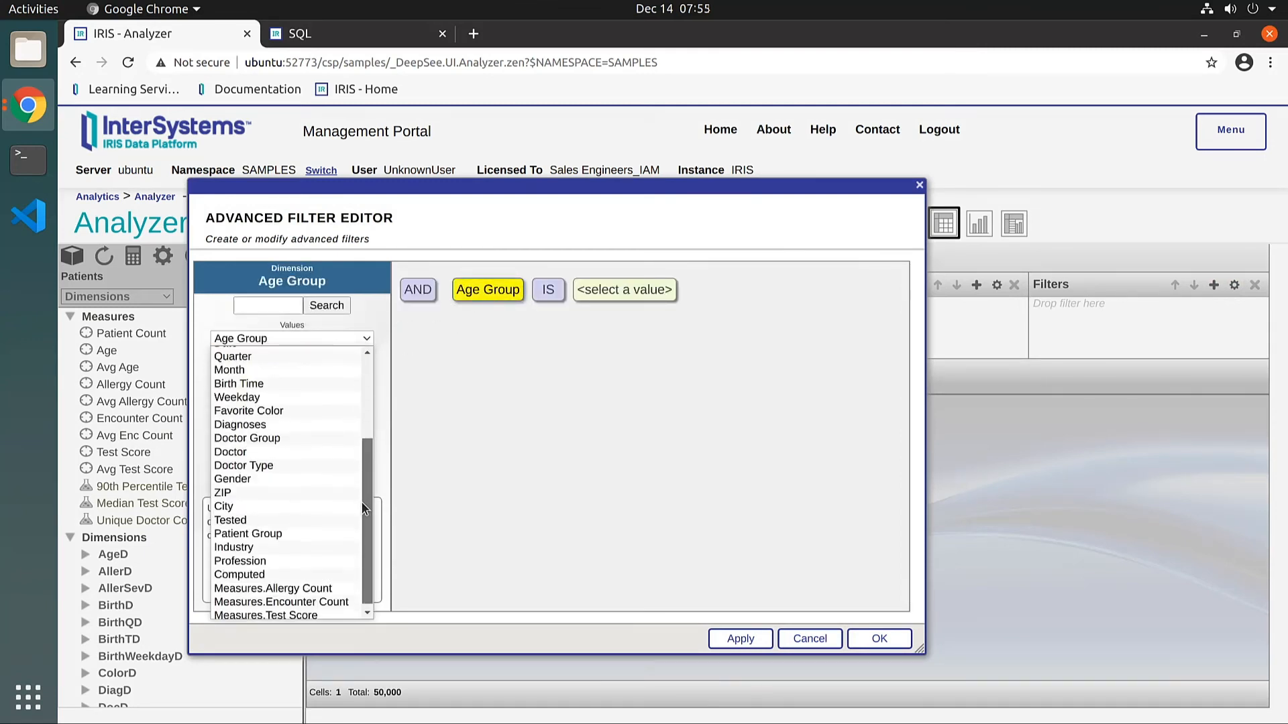
{"action": "left_click", "coordinate": [312, 610]}
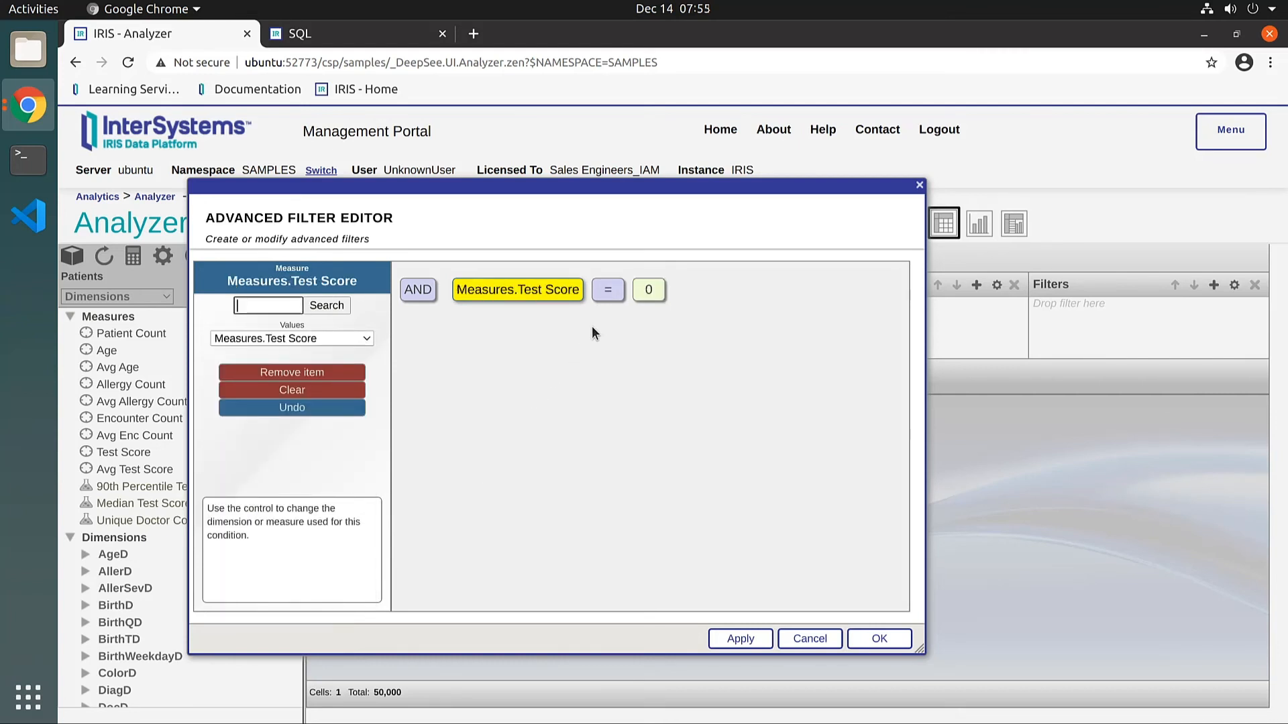
Step: Set the Test Score condition's operator to <= and its value to 50, and accept the advanced filter
{"action": "left_click", "coordinate": [608, 290]}
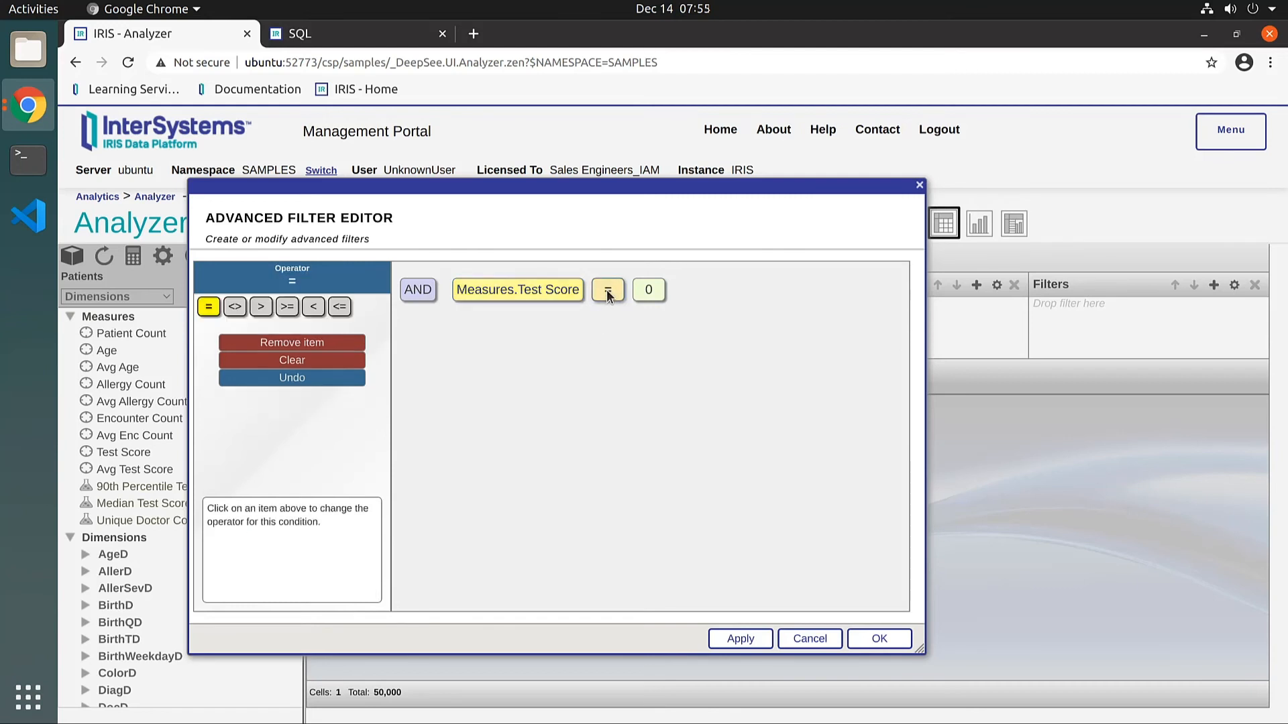
{"action": "left_click", "coordinate": [339, 306]}
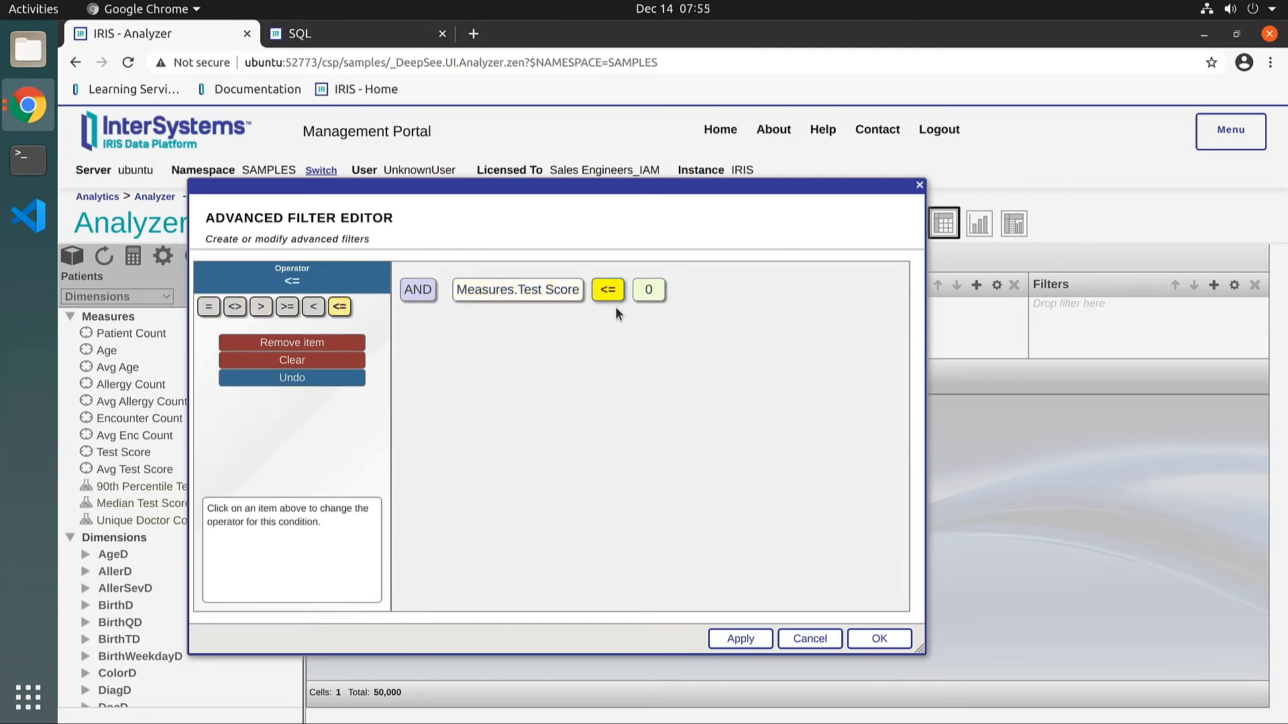
{"action": "left_click", "coordinate": [649, 291]}
{"action": "left_click_drag", "start_coordinate": [254, 306], "coordinate": [216, 303]}
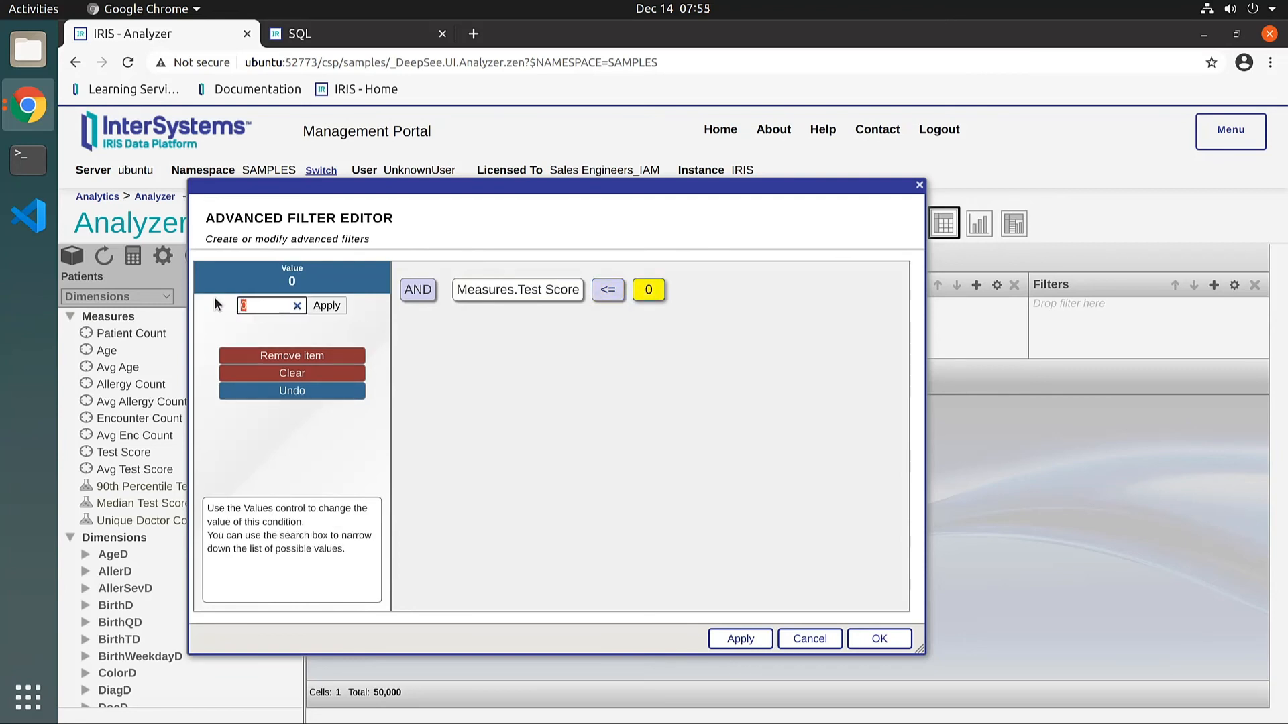
{"action": "left_click", "coordinate": [327, 308]}
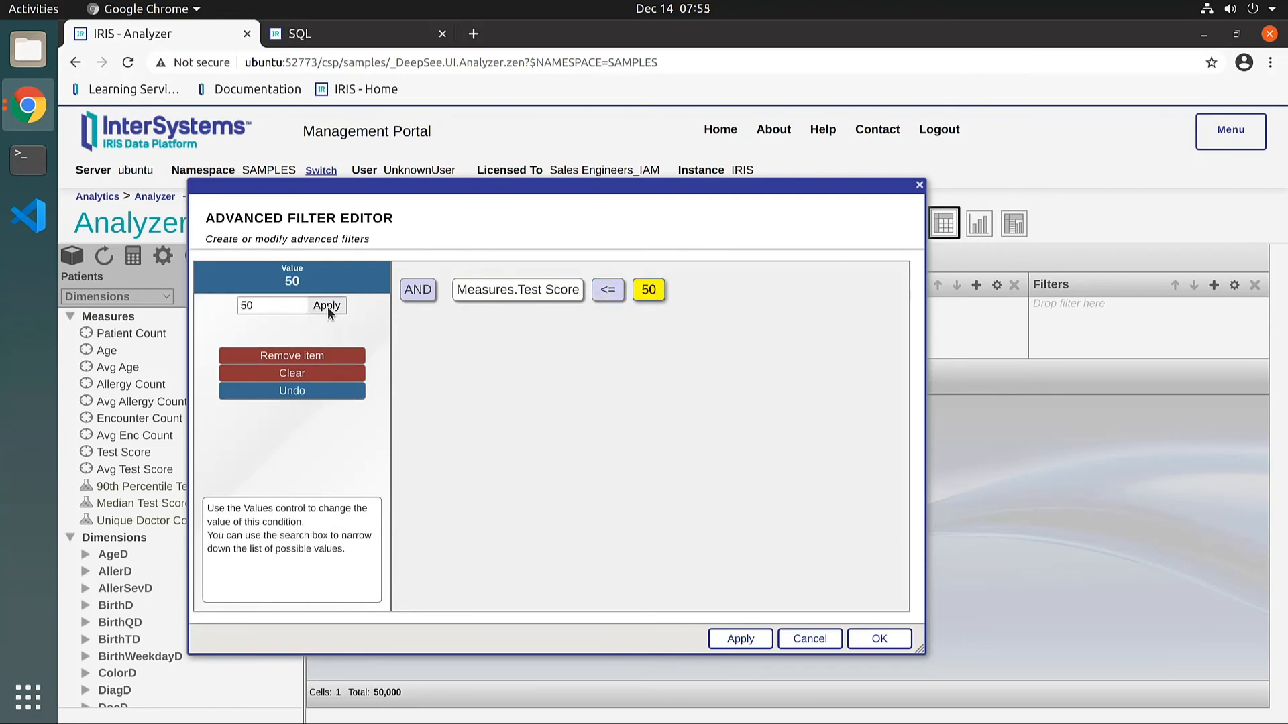
{"action": "left_click", "coordinate": [881, 640]}
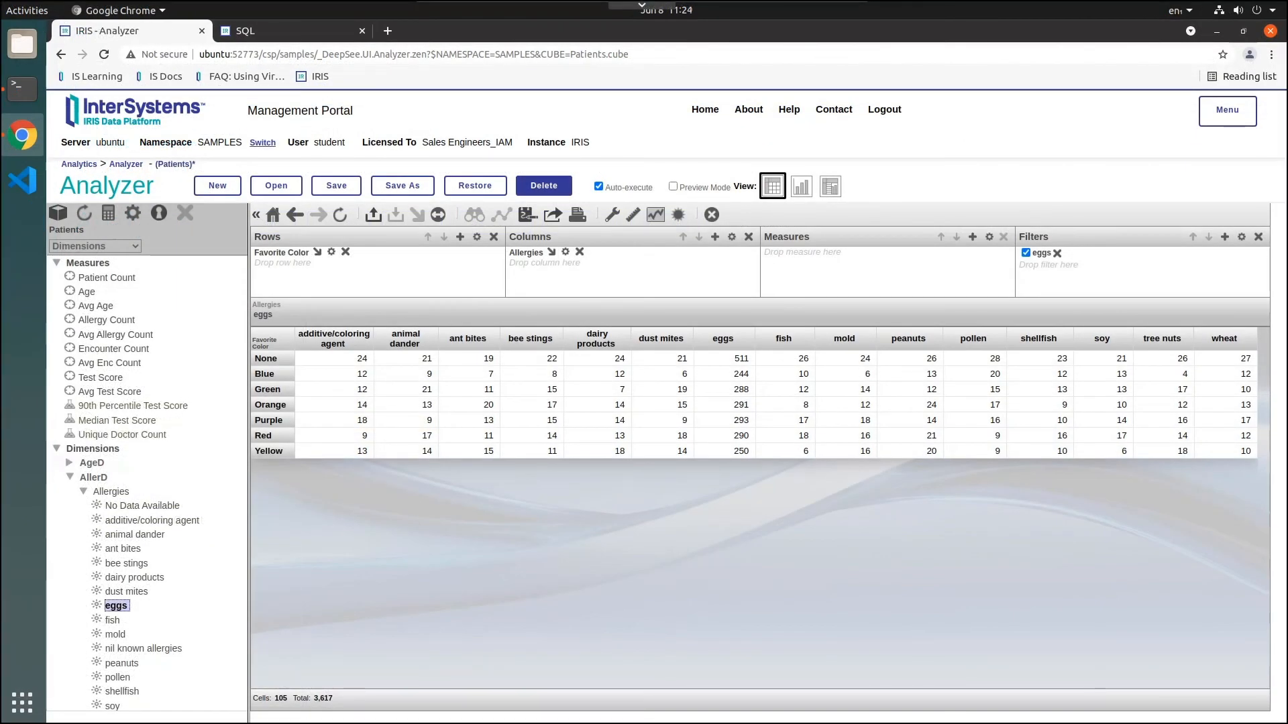
Step: Save the Favorite Color by Allergies pivot in the SAMPLES folder under the name My Pivot
{"action": "left_click", "coordinate": [338, 188]}
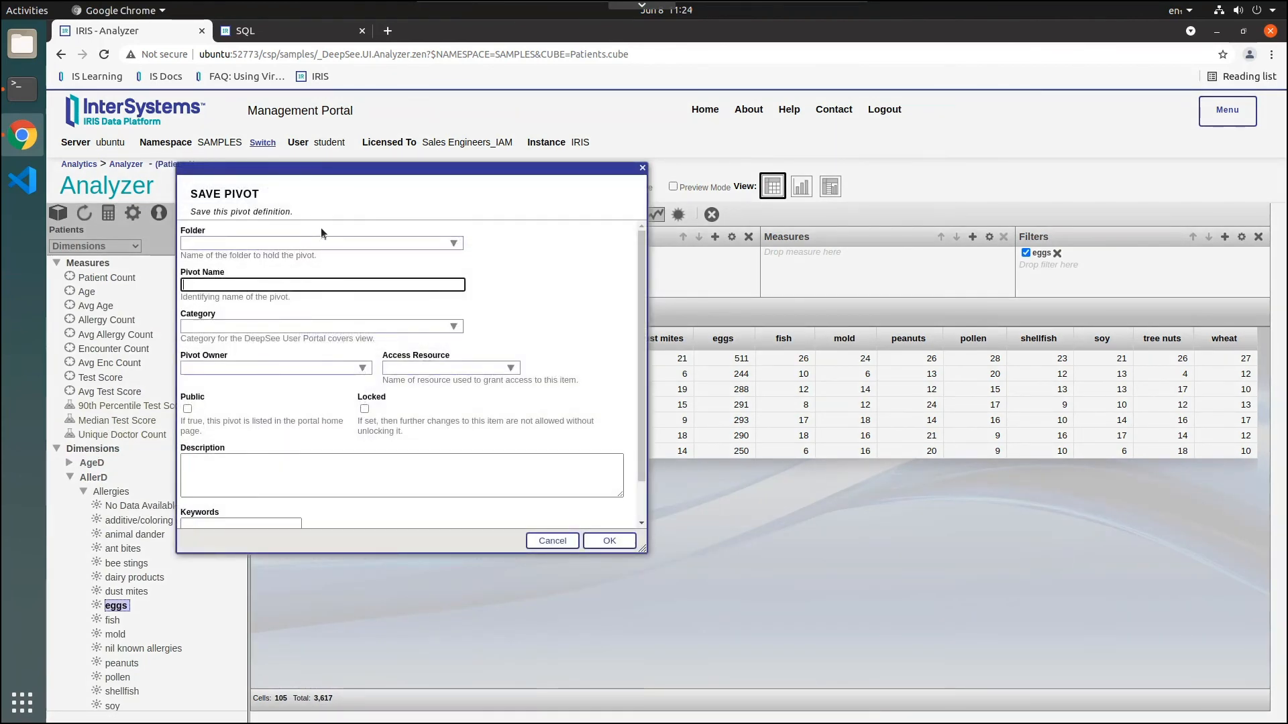
{"action": "left_click", "coordinate": [454, 244]}
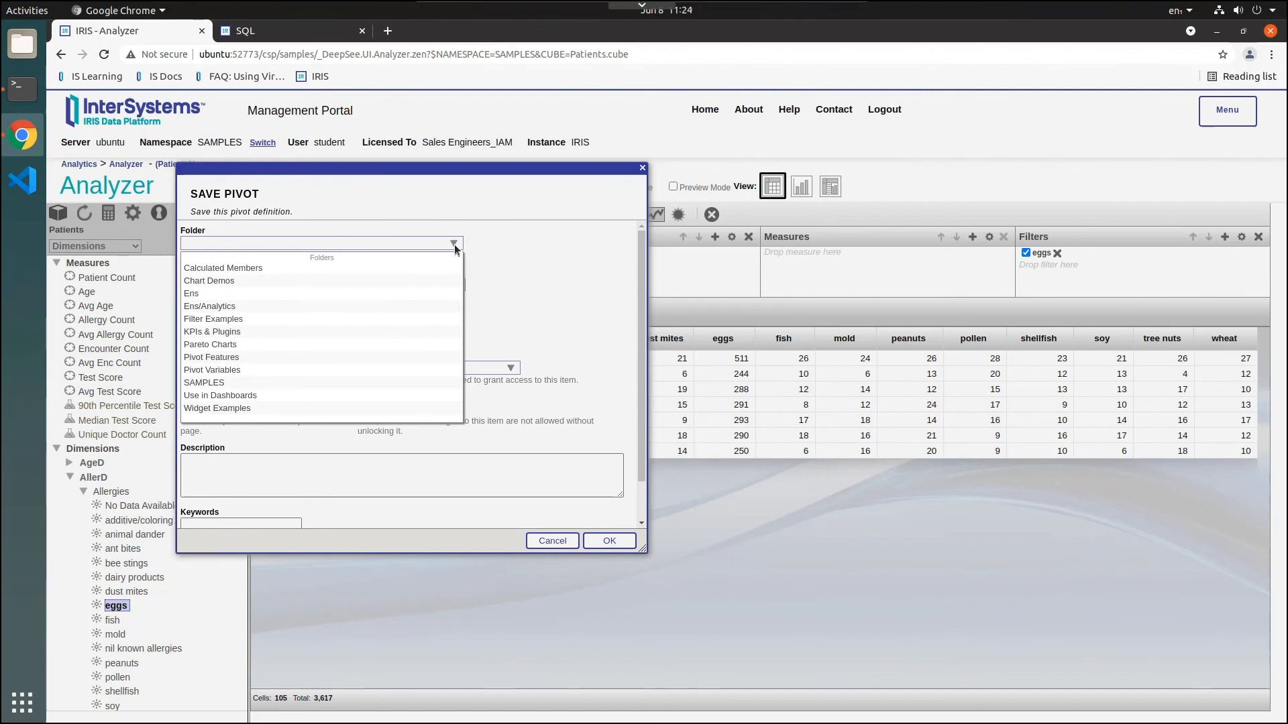
{"action": "left_click", "coordinate": [204, 382]}
{"action": "left_click", "coordinate": [219, 285]}
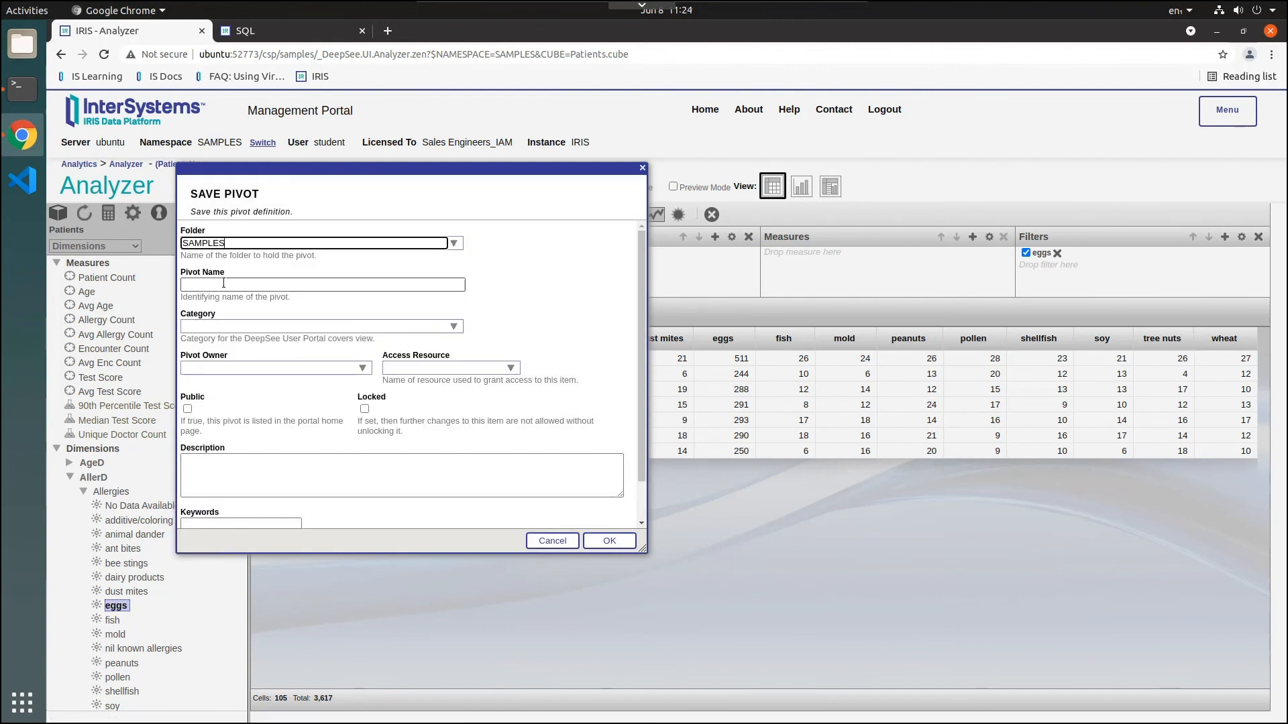
{"action": "type", "text": "My Pivot"}
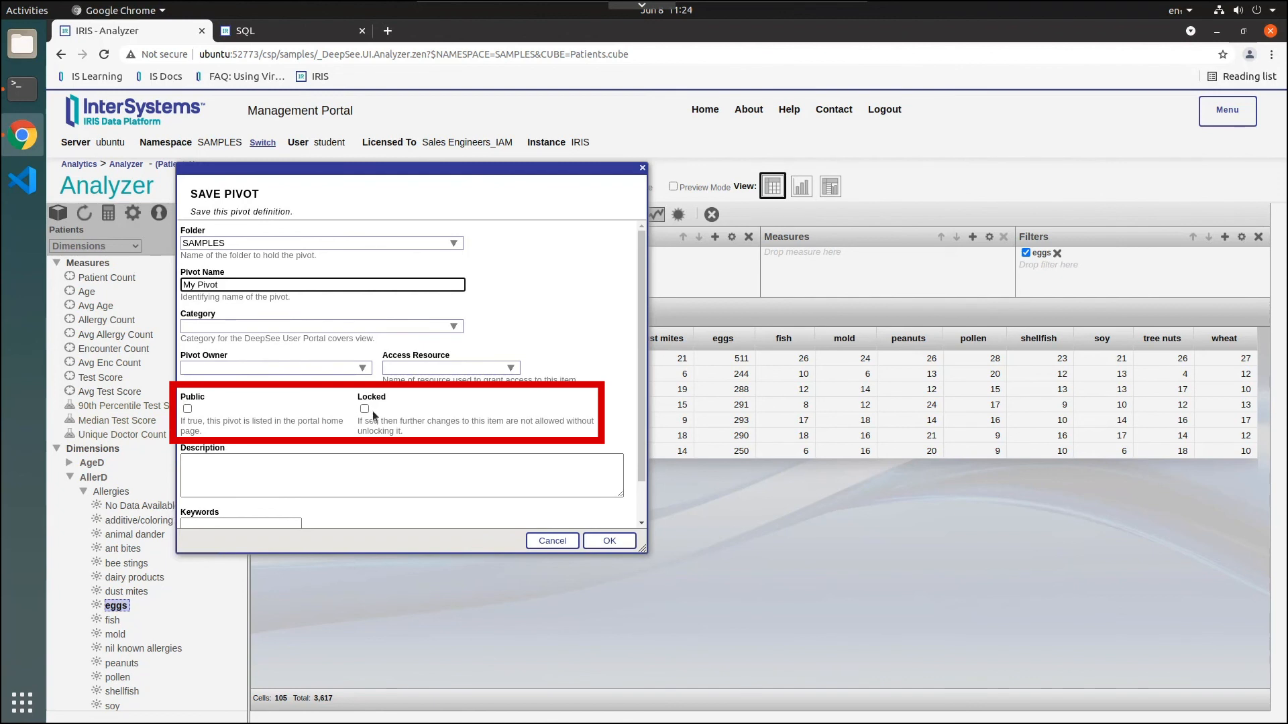
{"action": "left_click", "coordinate": [221, 474]}
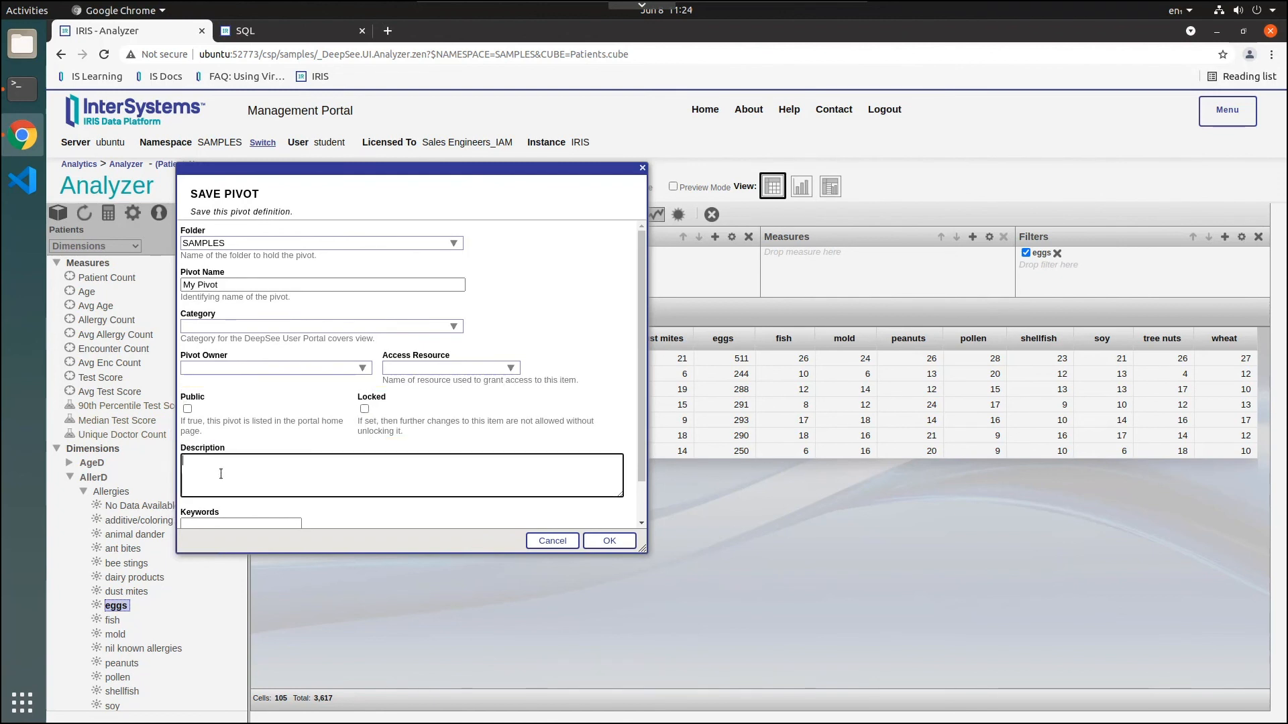
{"action": "left_click", "coordinate": [609, 540]}
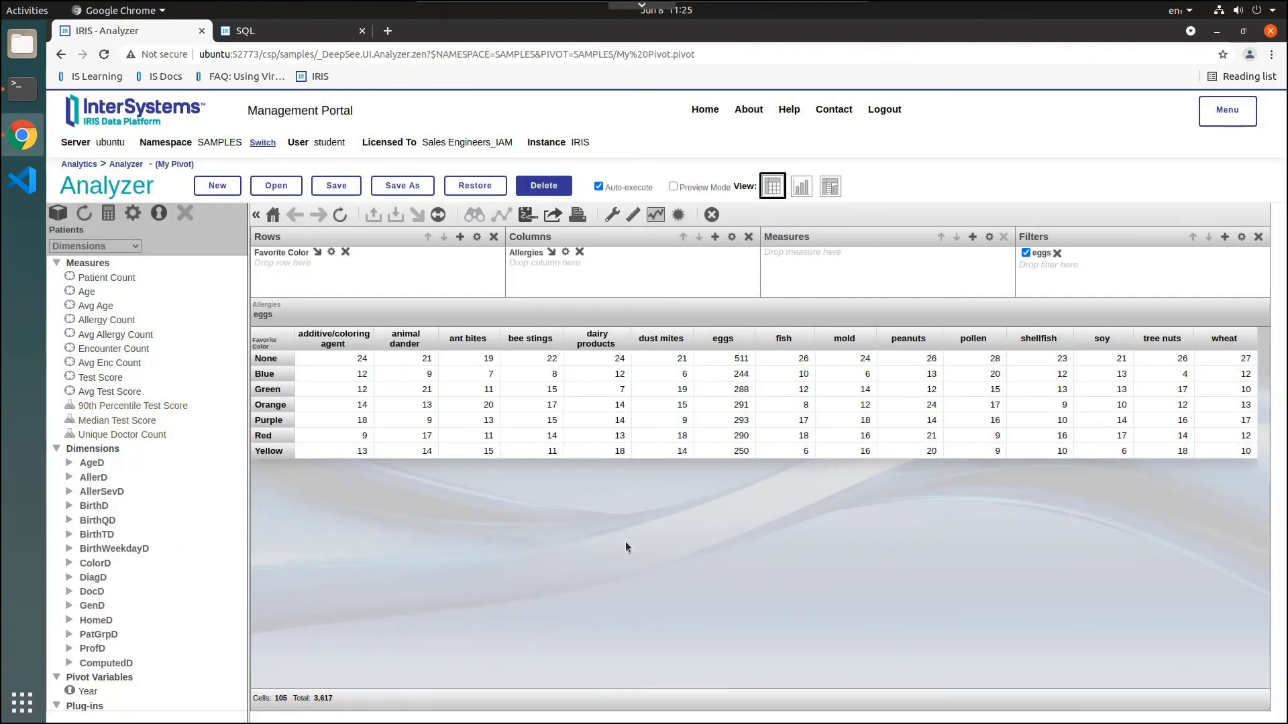
Step: Reset the current pivot to an empty layout and reopen the saved My Pivot from the SAMPLES folder
{"action": "left_click", "coordinate": [273, 214]}
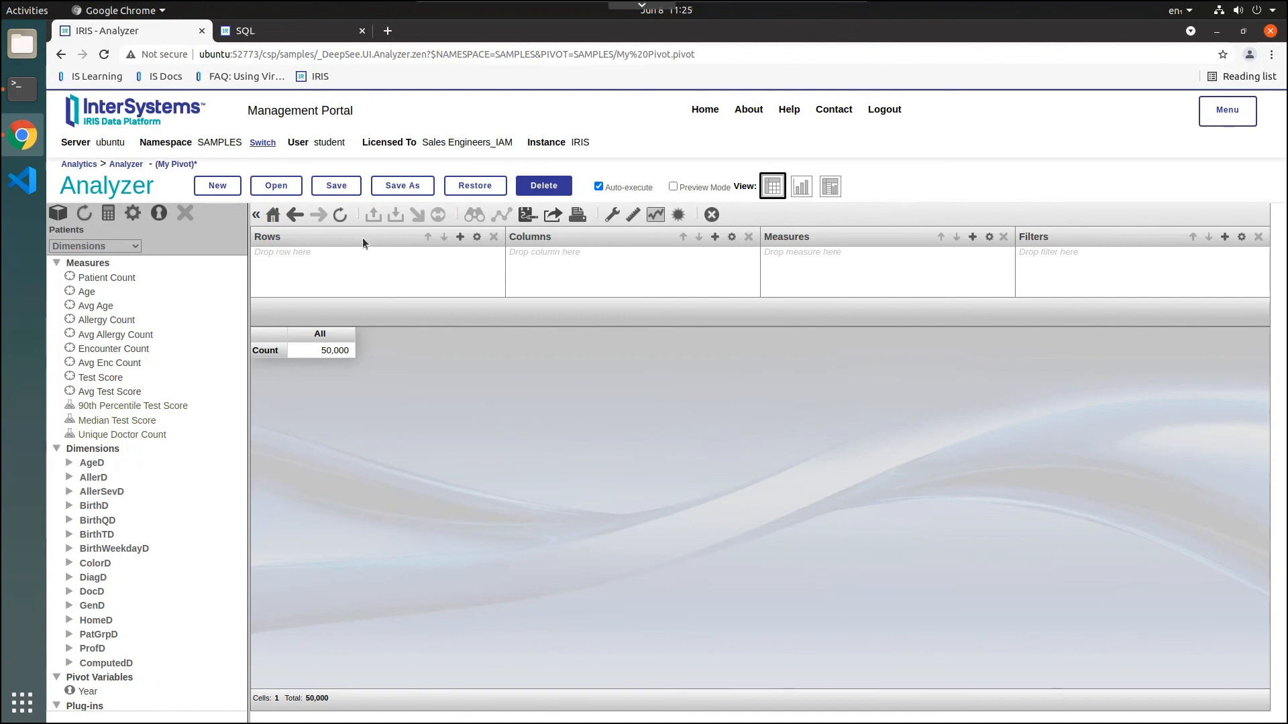
{"action": "left_click", "coordinate": [272, 190]}
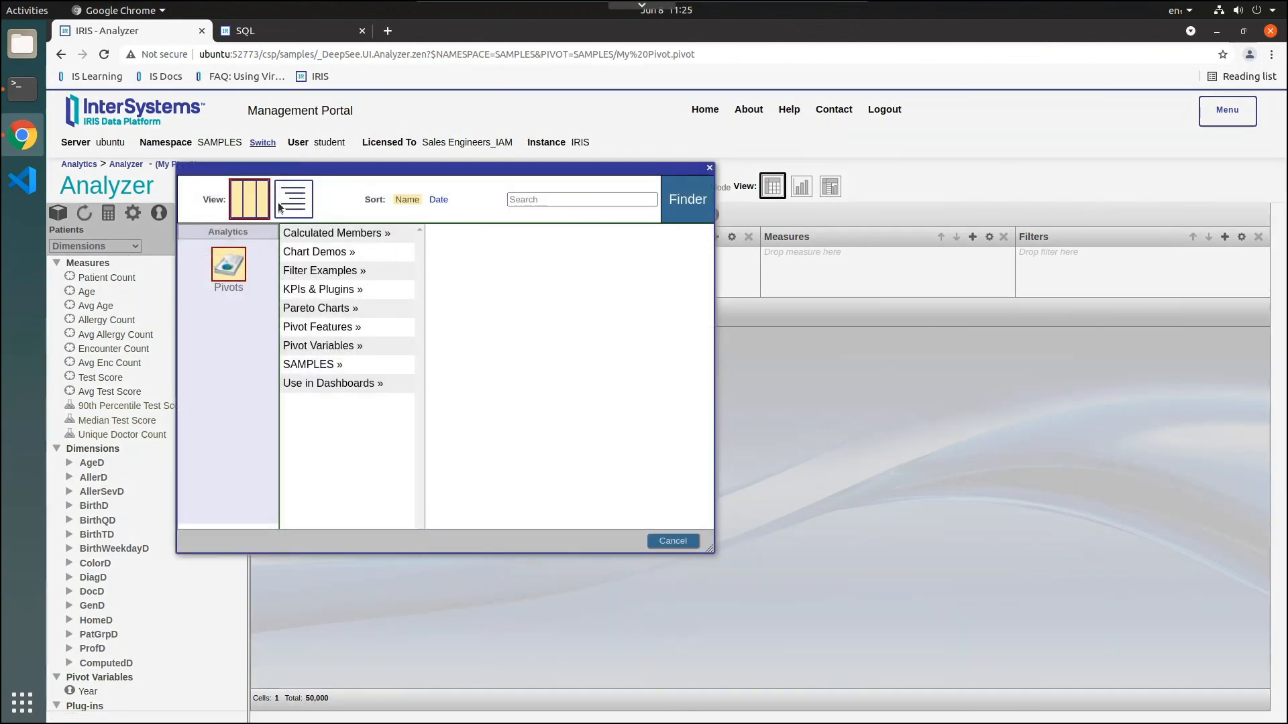
{"action": "left_click", "coordinate": [313, 364]}
{"action": "double_click", "coordinate": [439, 236]}
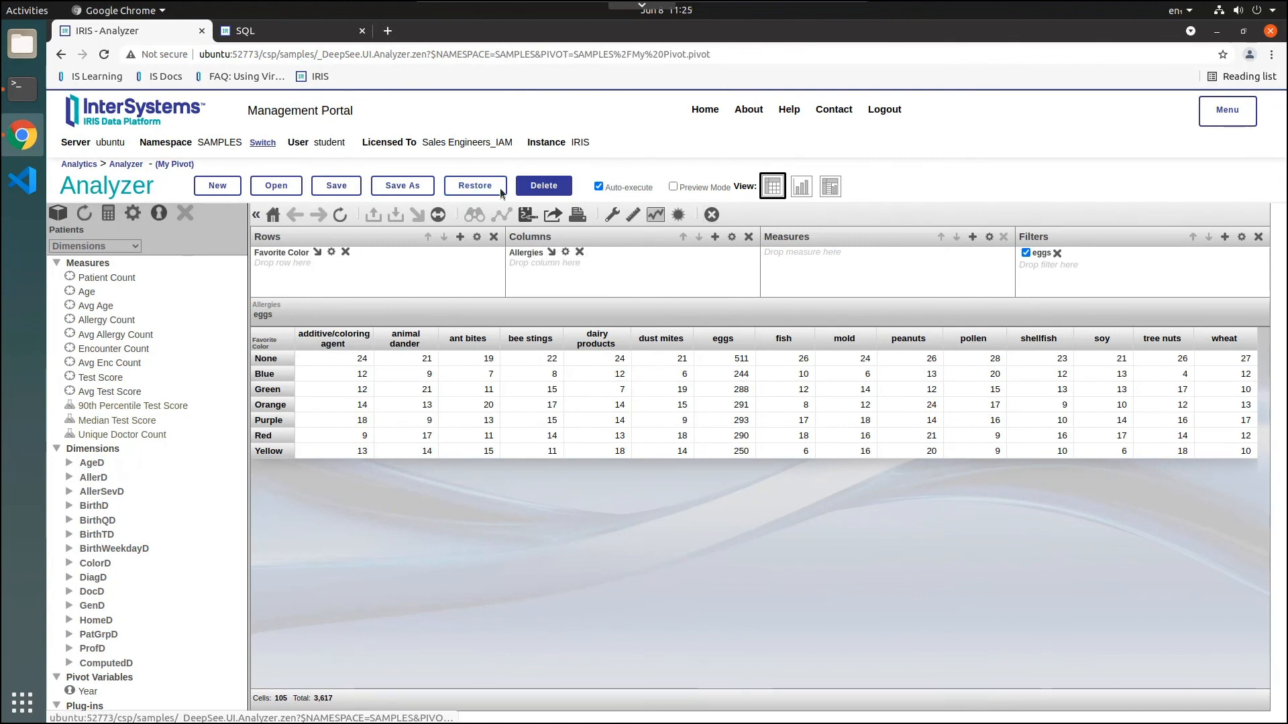
Step: Delete the saved pivot table My Pivot and confirm its removal
{"action": "left_click", "coordinate": [548, 186]}
{"action": "left_click", "coordinate": [780, 130]}
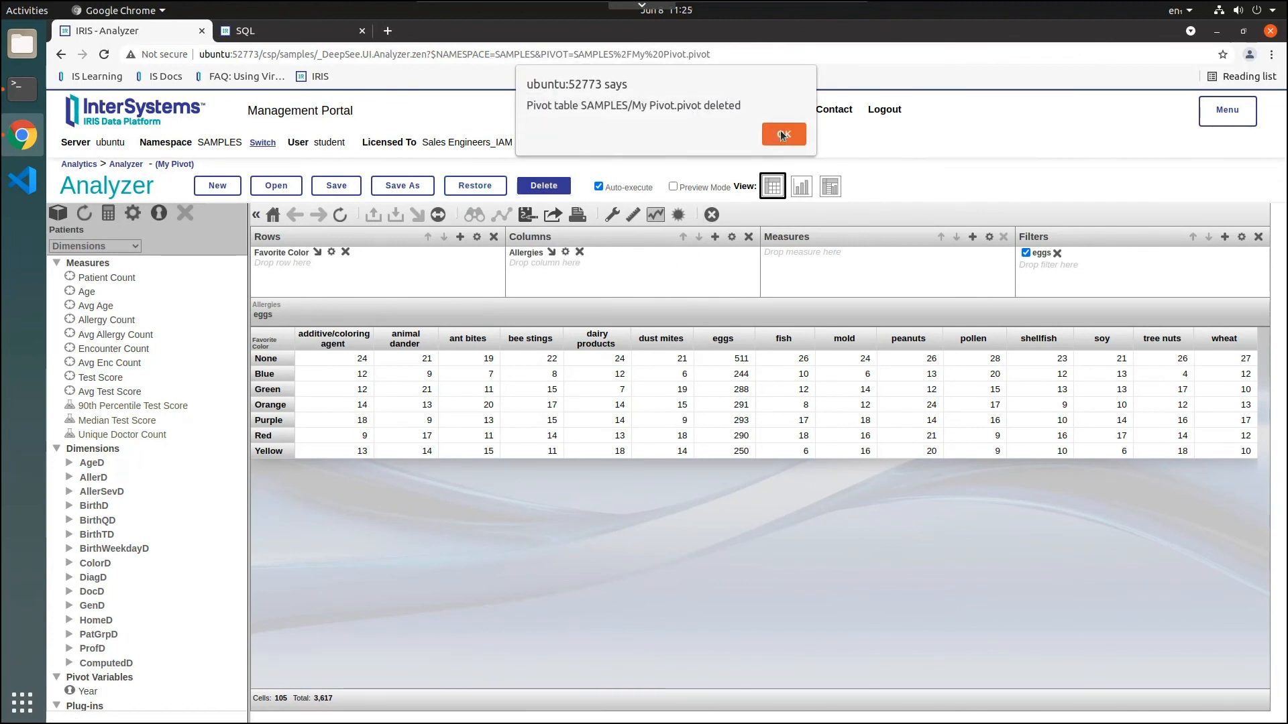
{"action": "left_click", "coordinate": [779, 130]}
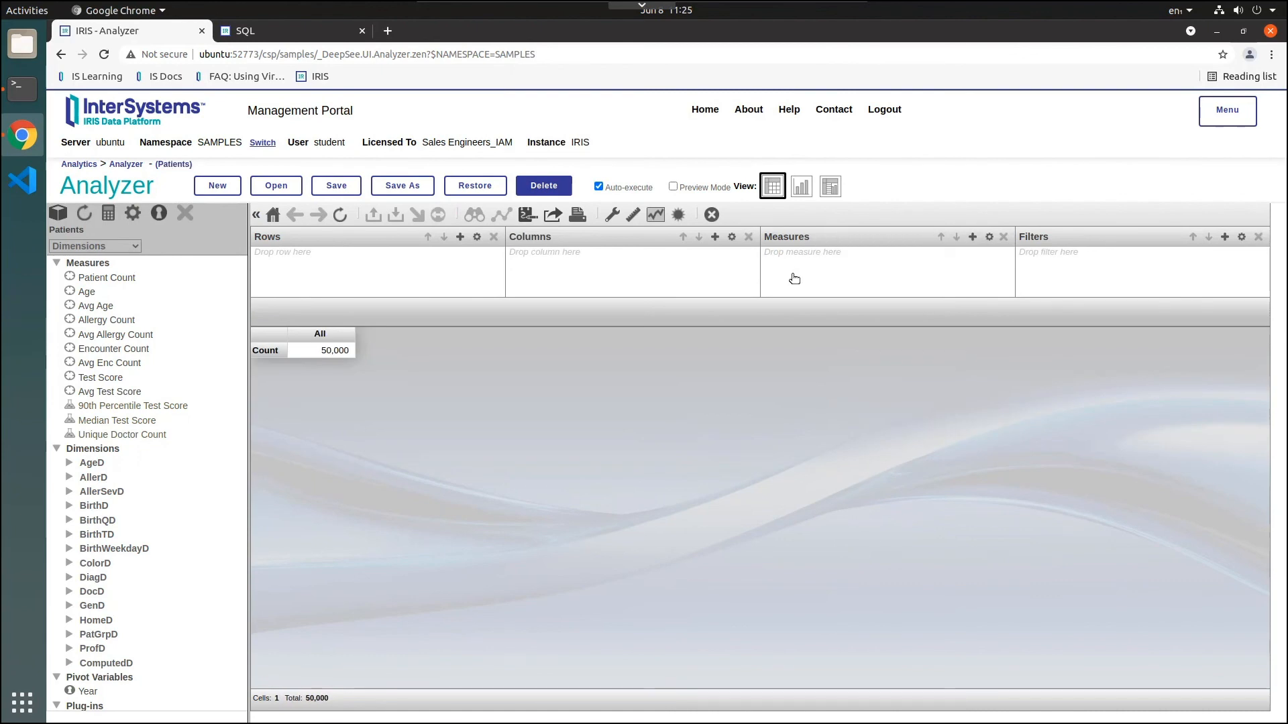